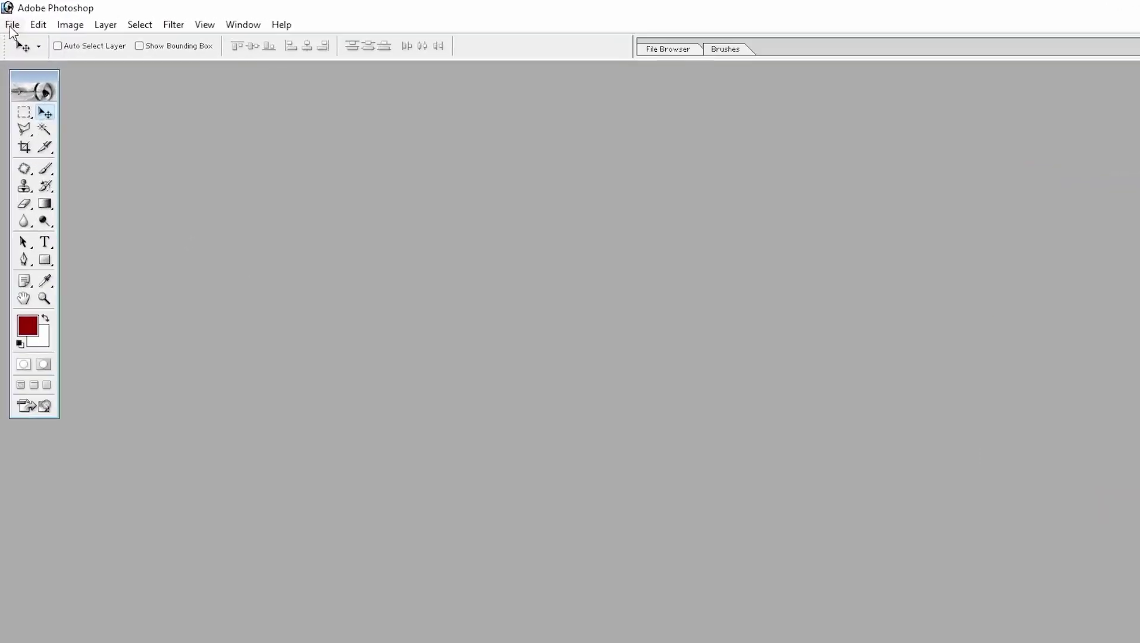
Open IMG_4601.jpg from Pictures, keeping its embedded Adobe RGB (1998) colour profile.
click(10, 20)
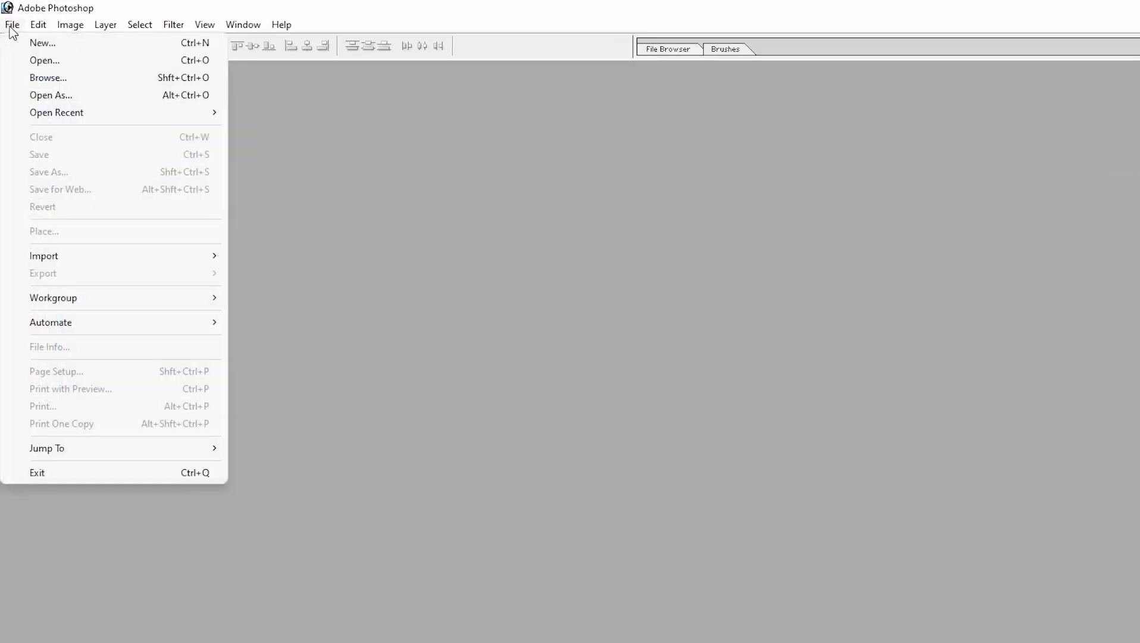
click(60, 63)
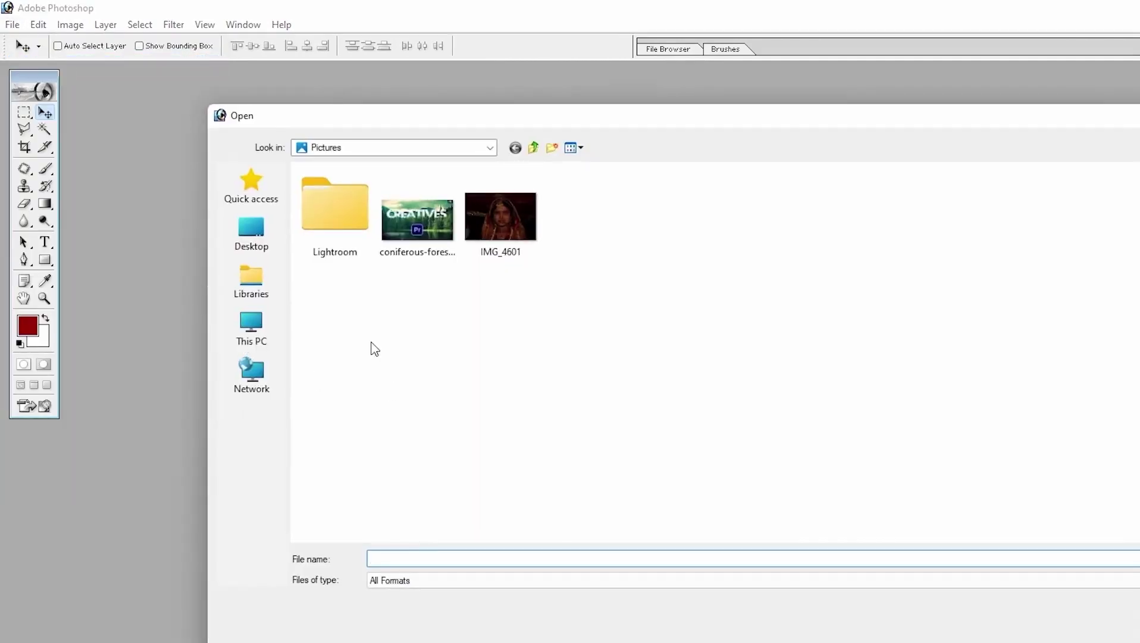
click(509, 243)
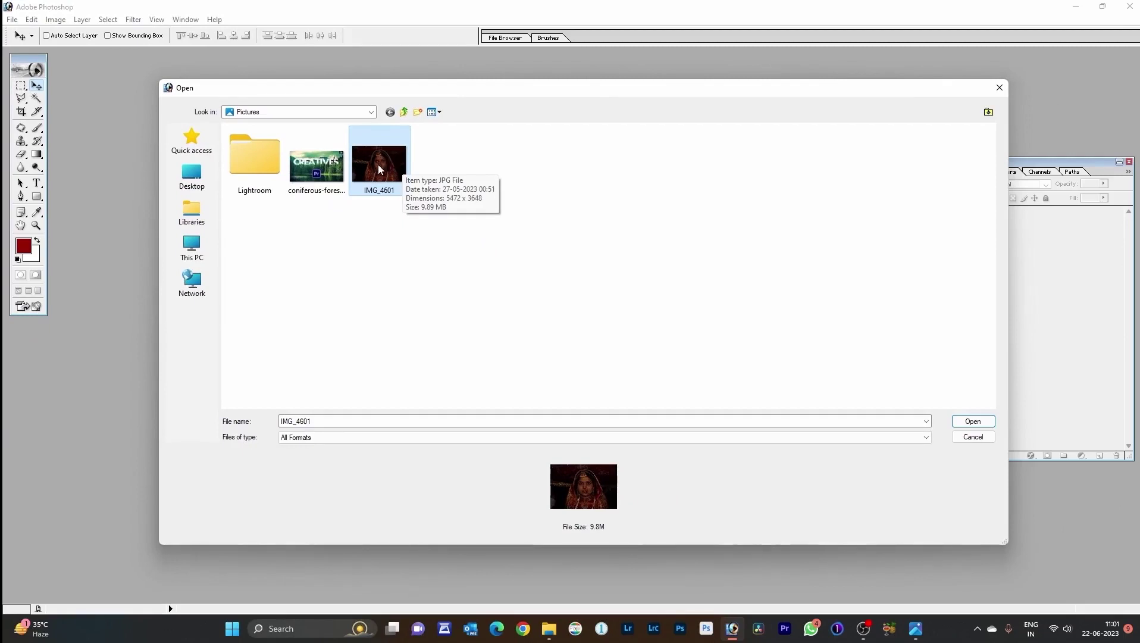
click(963, 421)
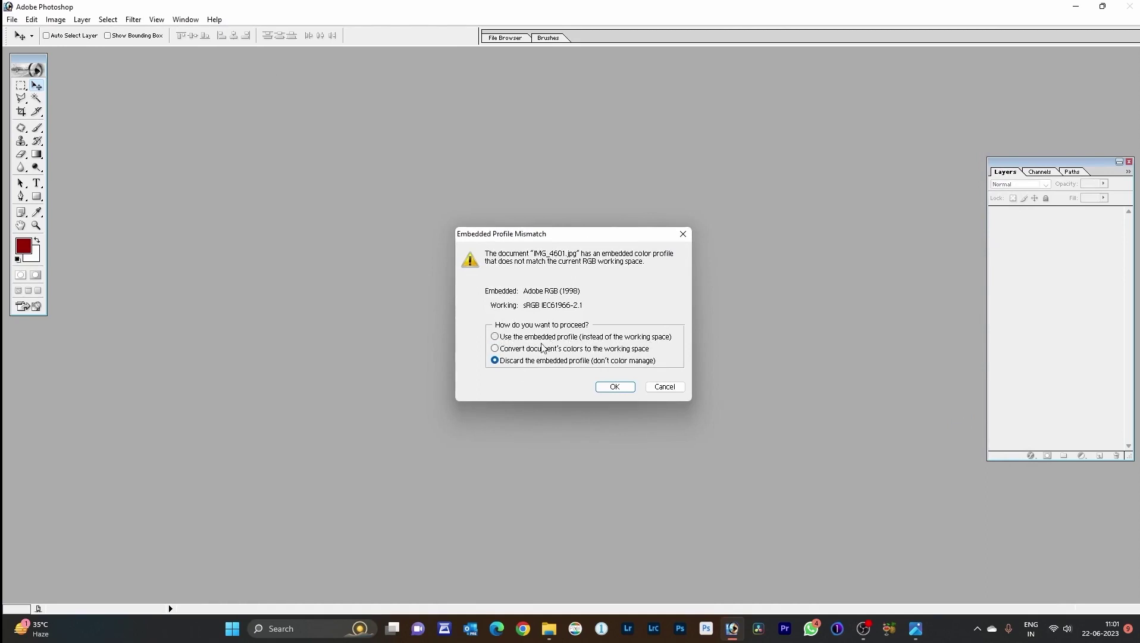
click(495, 337)
click(614, 387)
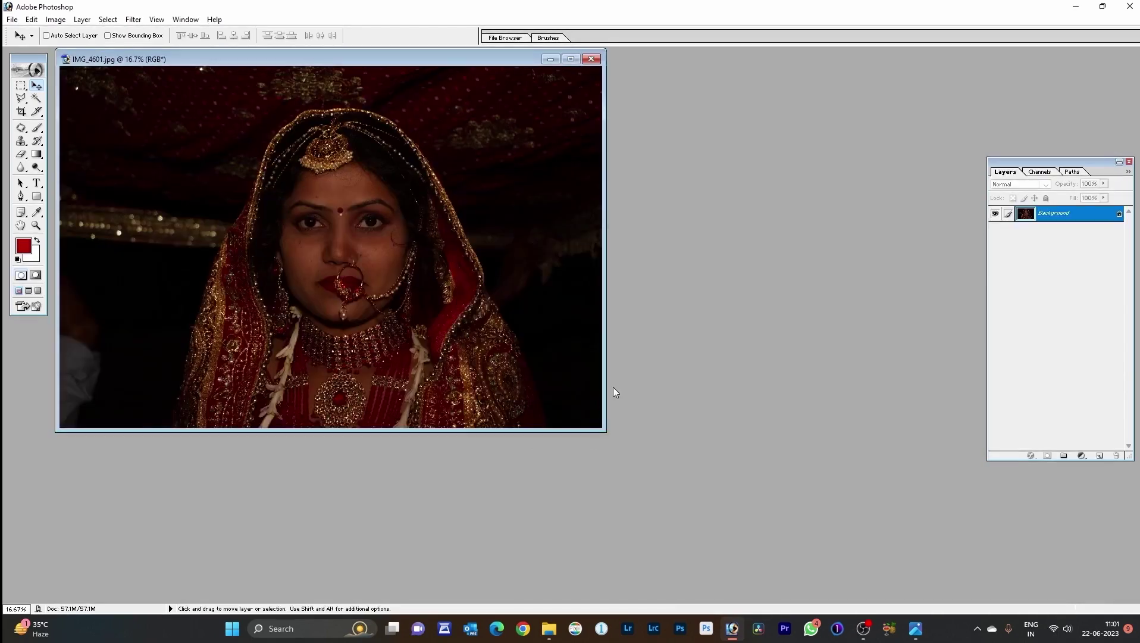
Maximize the photo window, zoom to 25%, and bring back the Layers palette.
click(571, 59)
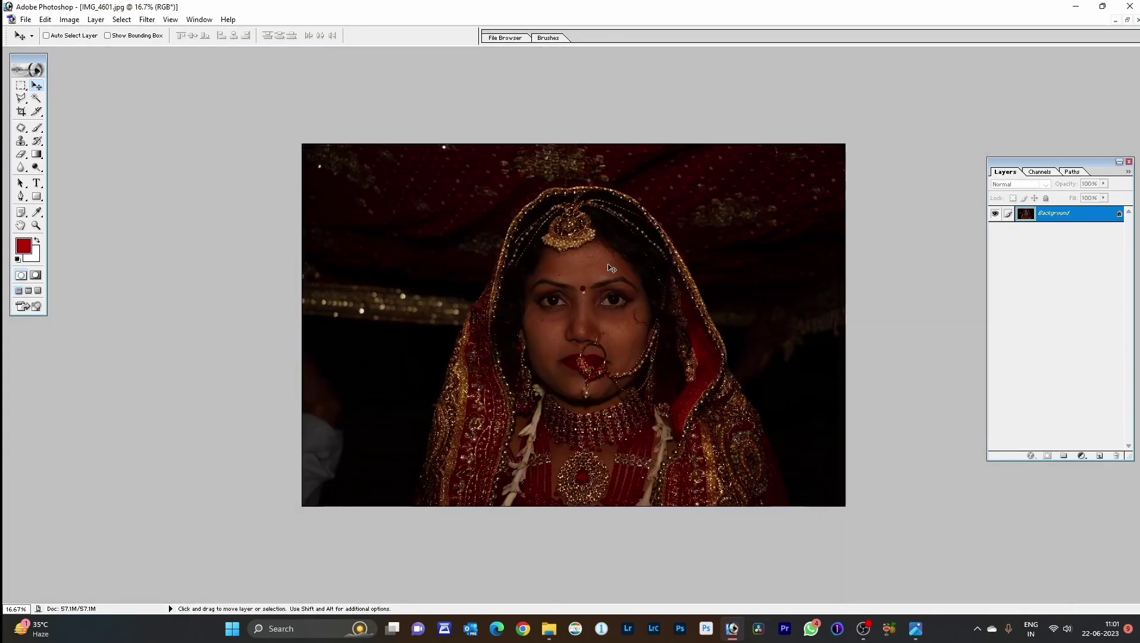
key(ctrl+plus)
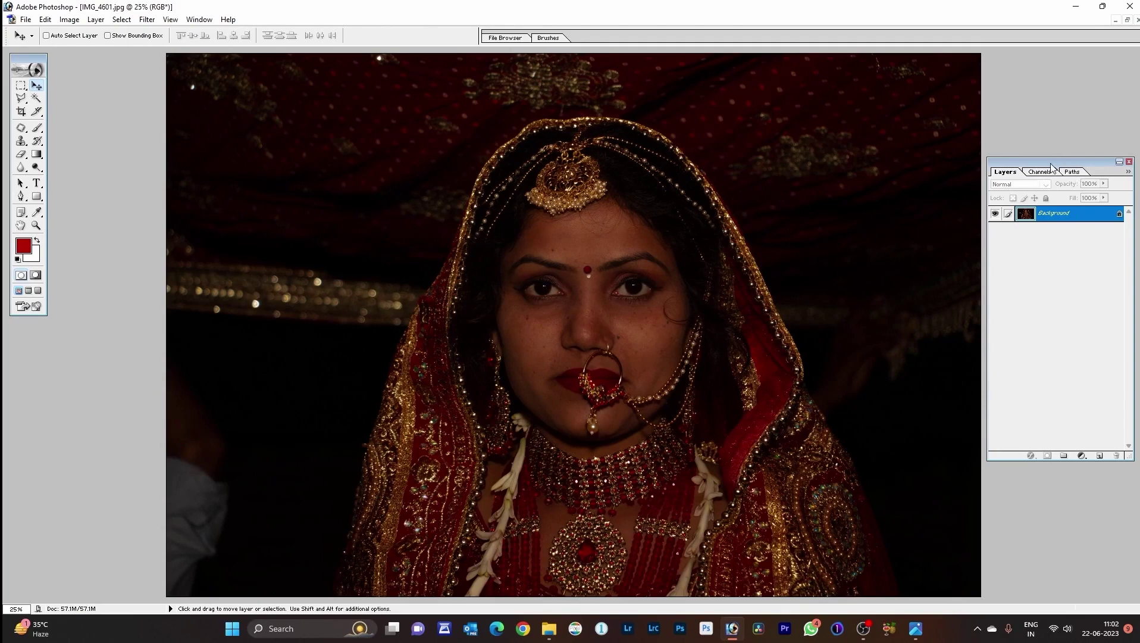
click(1130, 162)
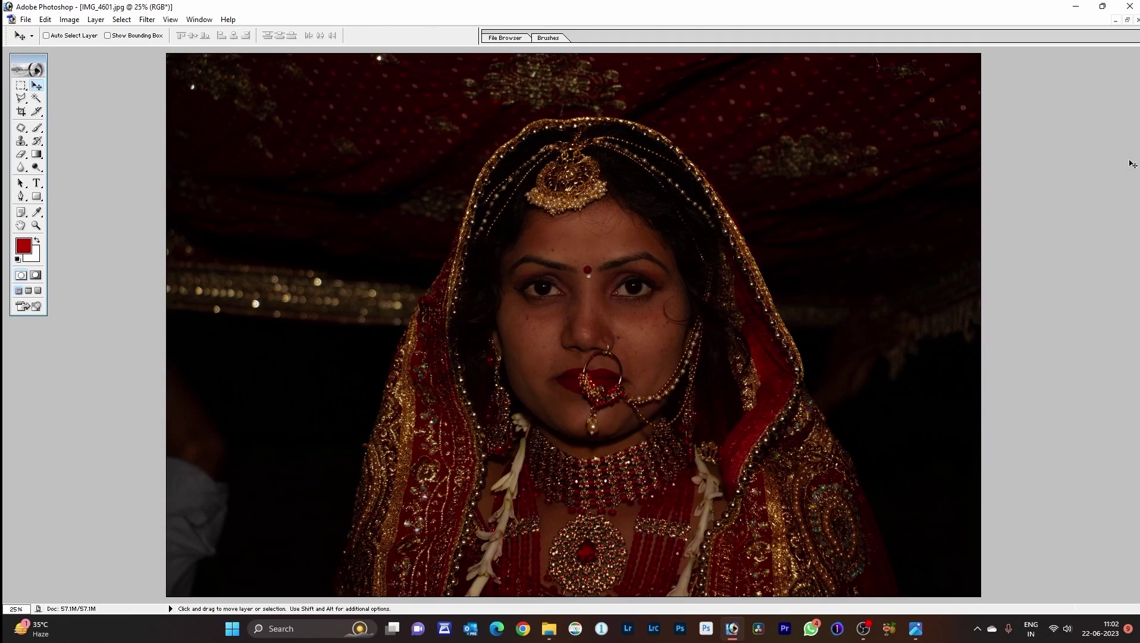
click(198, 20)
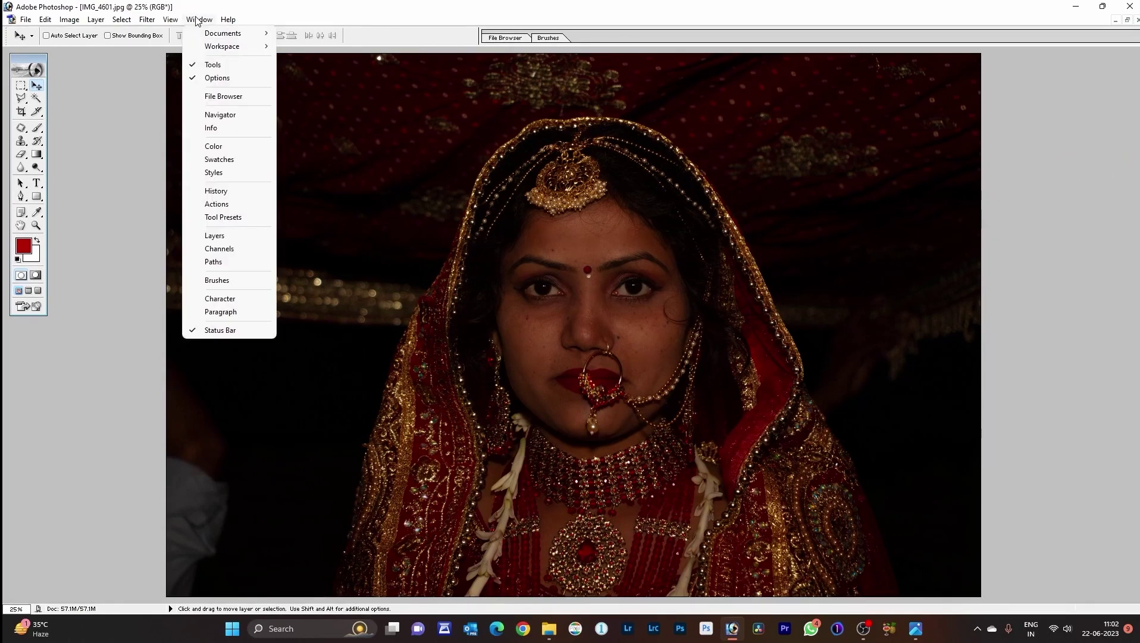
click(213, 237)
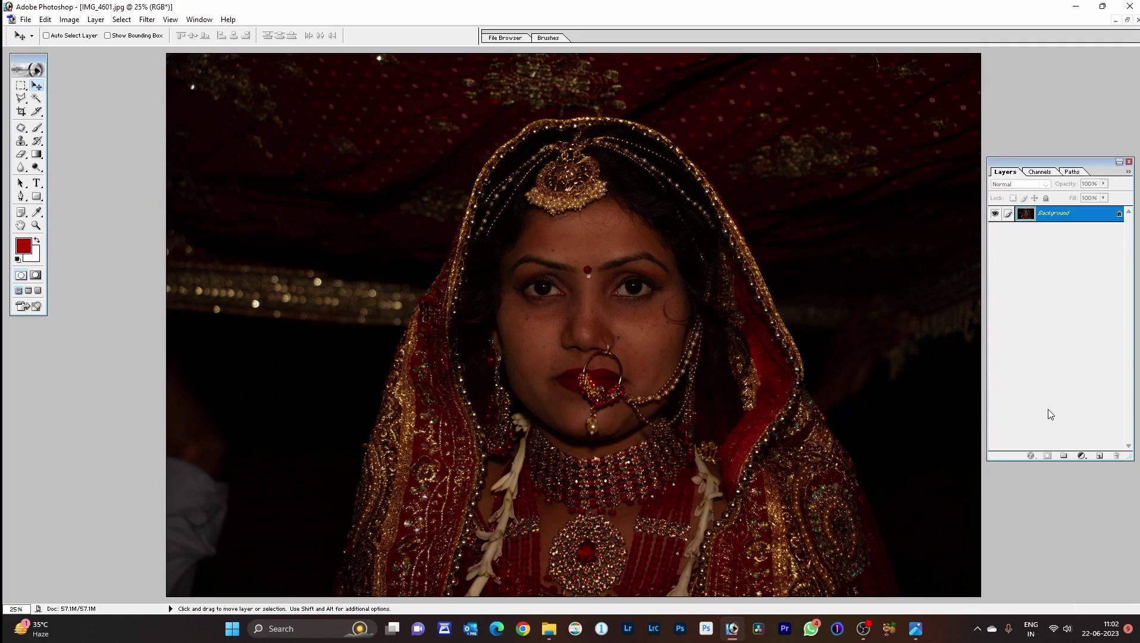
Duplicate the background to Layer 1 and add a white (FFFFFF) Solid Color fill layer.
key(ctrl+j)
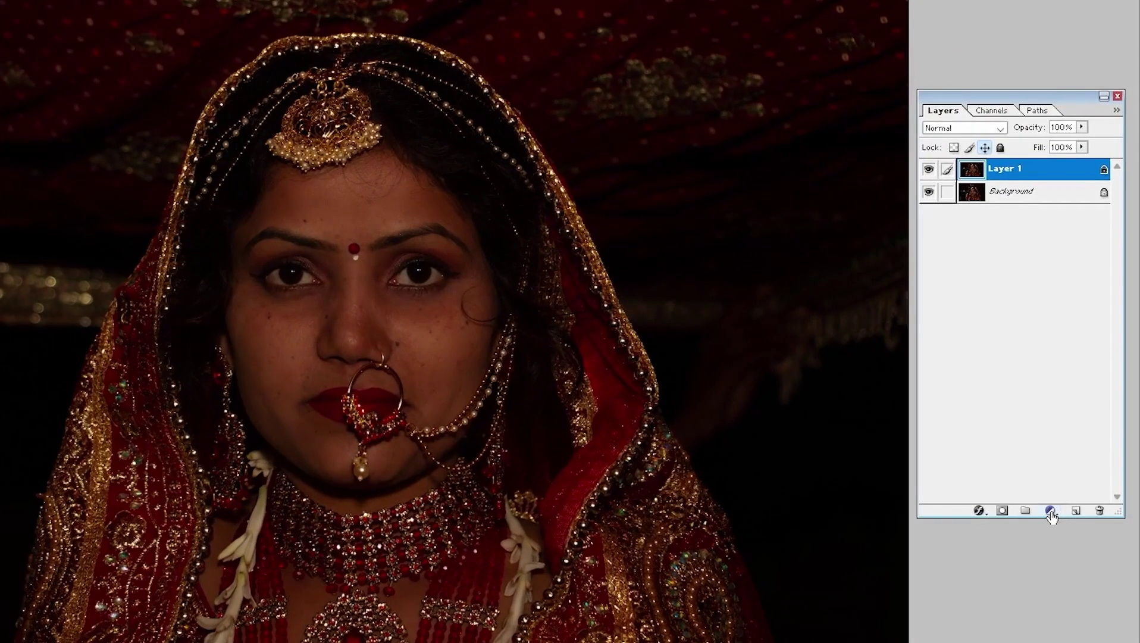
click(1051, 512)
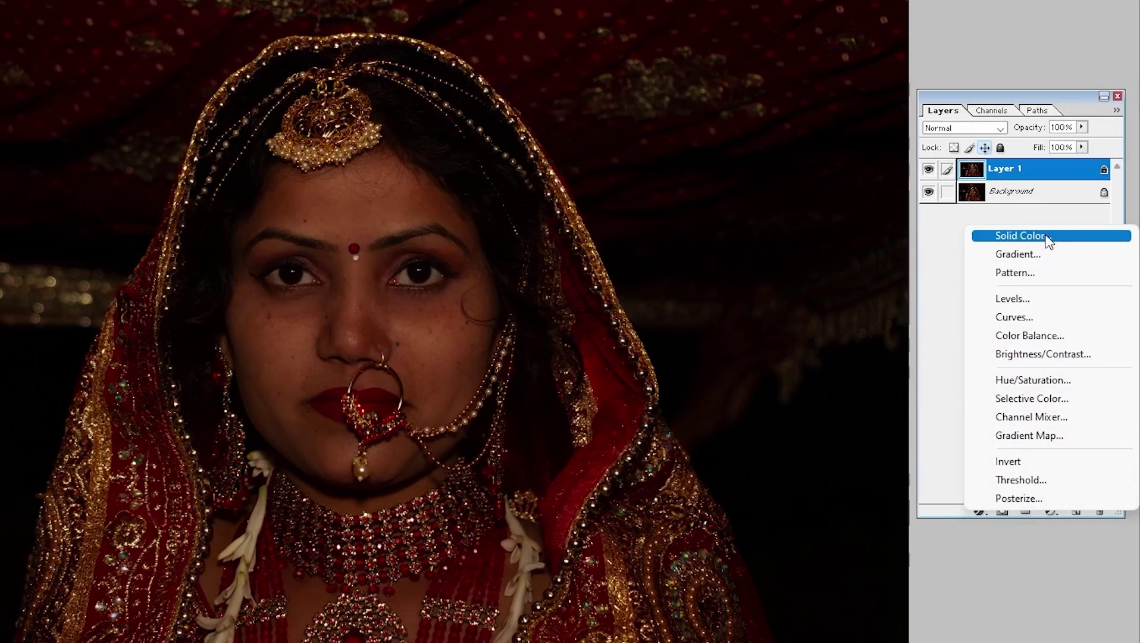
click(1036, 238)
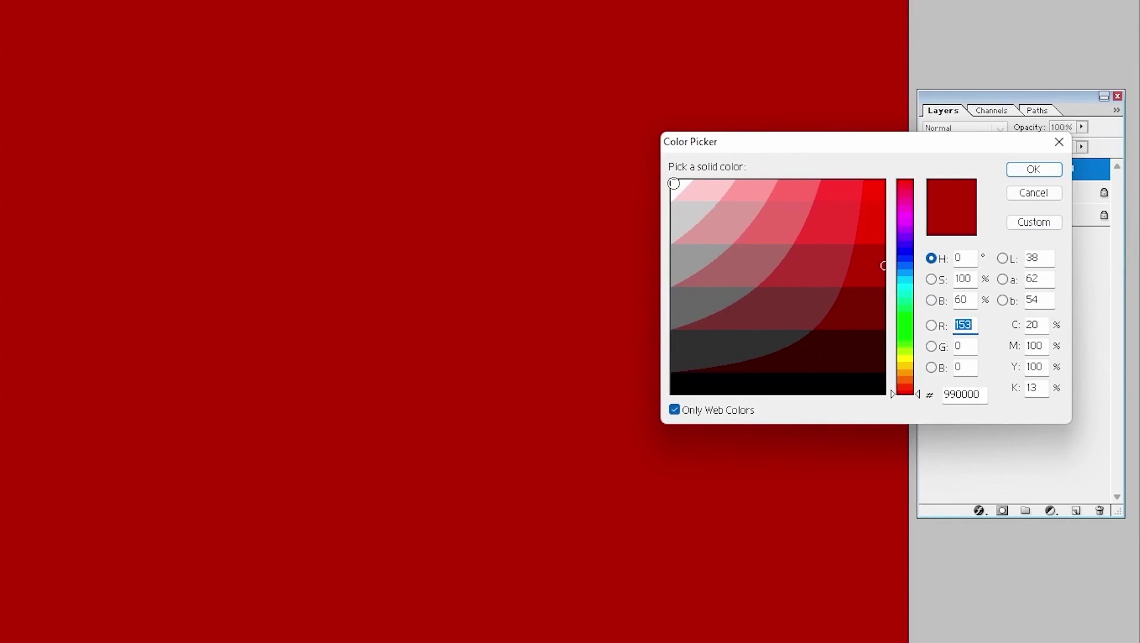
click(674, 183)
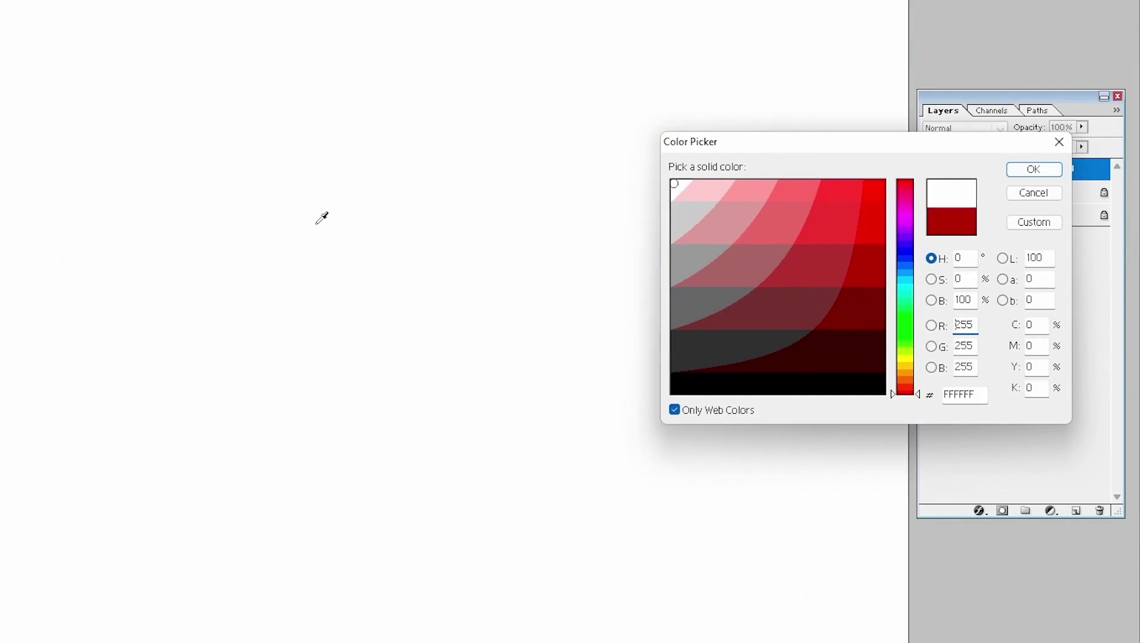
click(1034, 171)
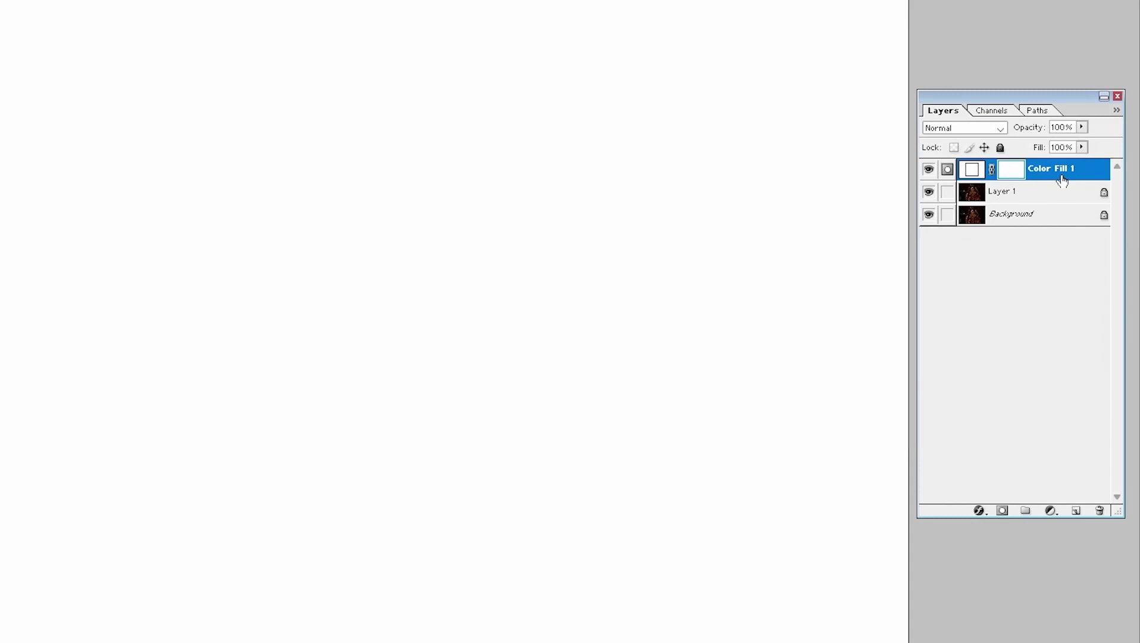
Blend the white fill layer as Soft Light and toggle it to compare the brightening.
click(975, 128)
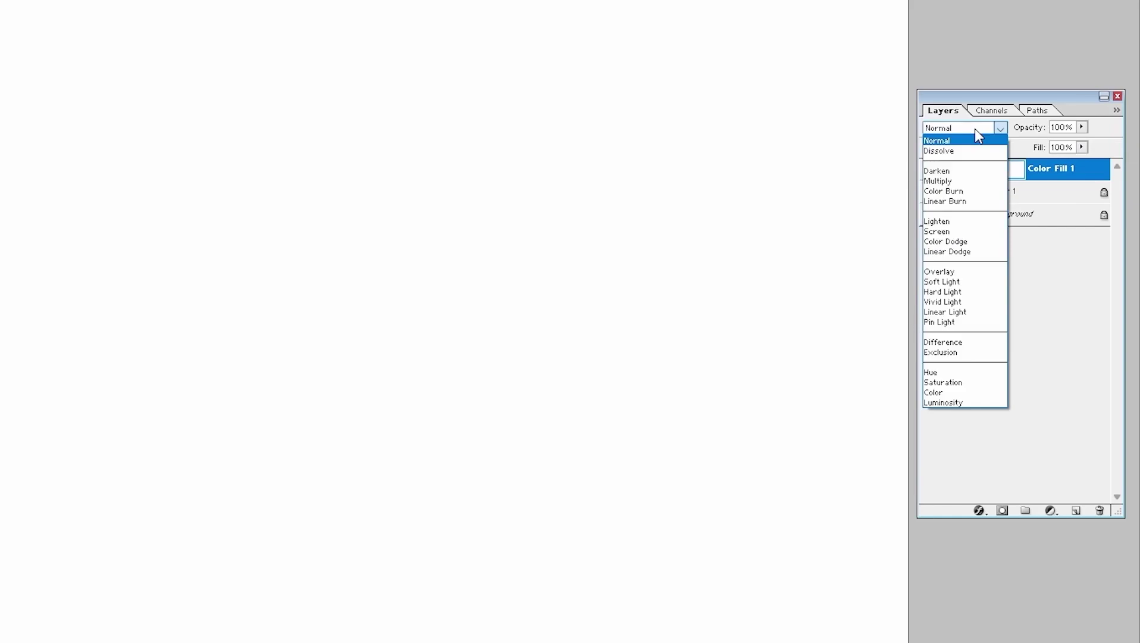
click(946, 281)
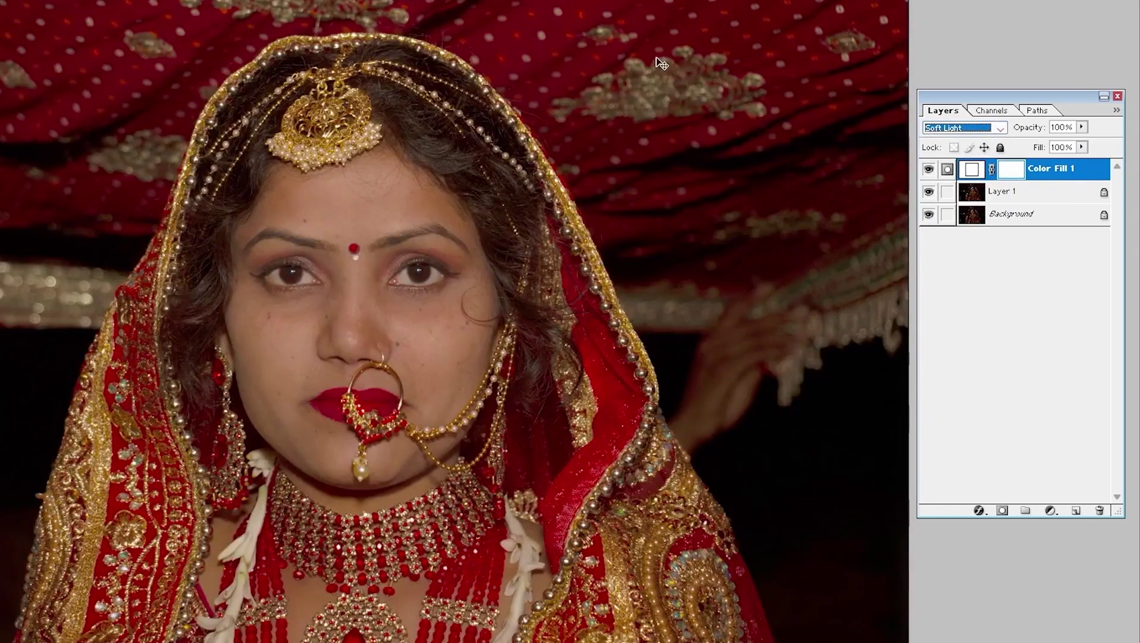
click(929, 171)
click(929, 171)
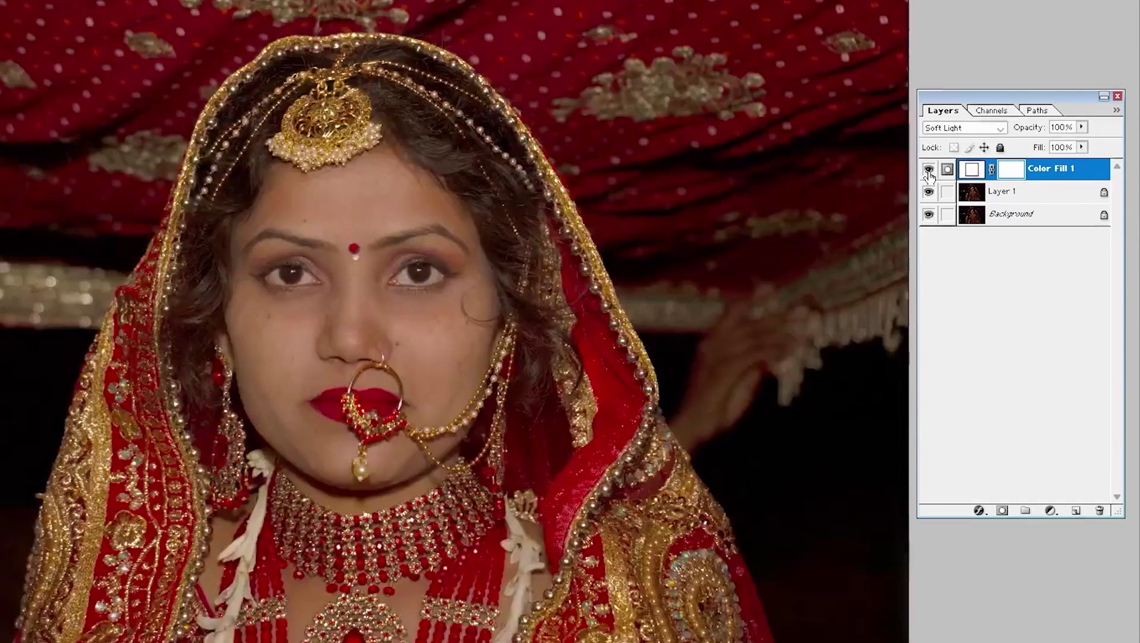
click(929, 172)
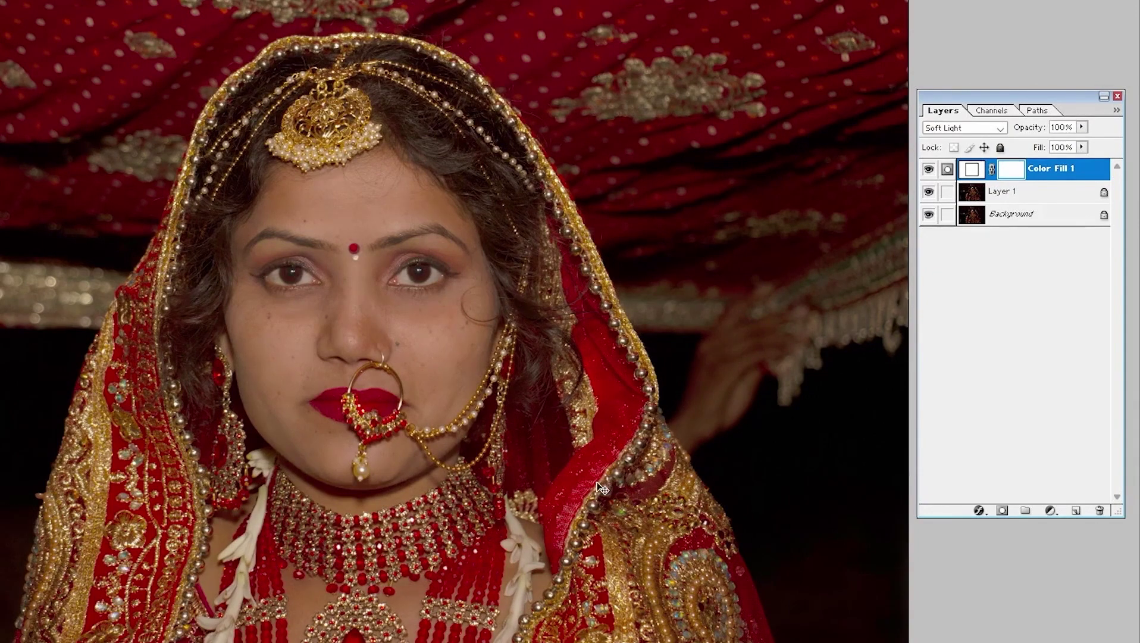
Add a Selective Color layer with Reds Cyan +20% and Blacks Black +20%.
click(1051, 512)
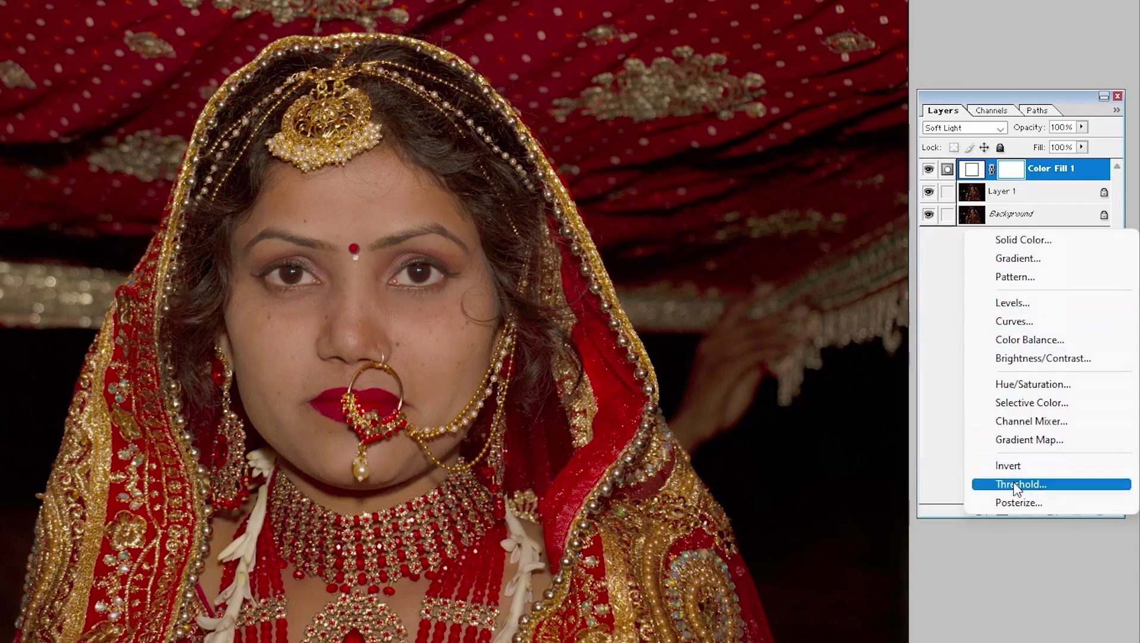
click(1012, 407)
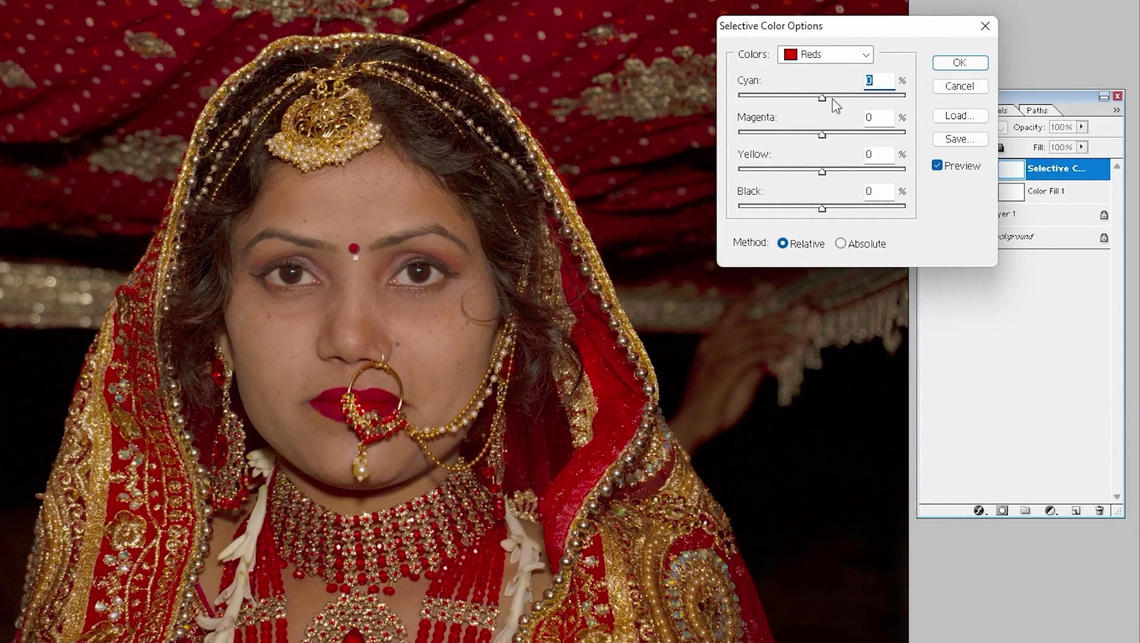
drag(822, 97, 833, 99)
click(835, 67)
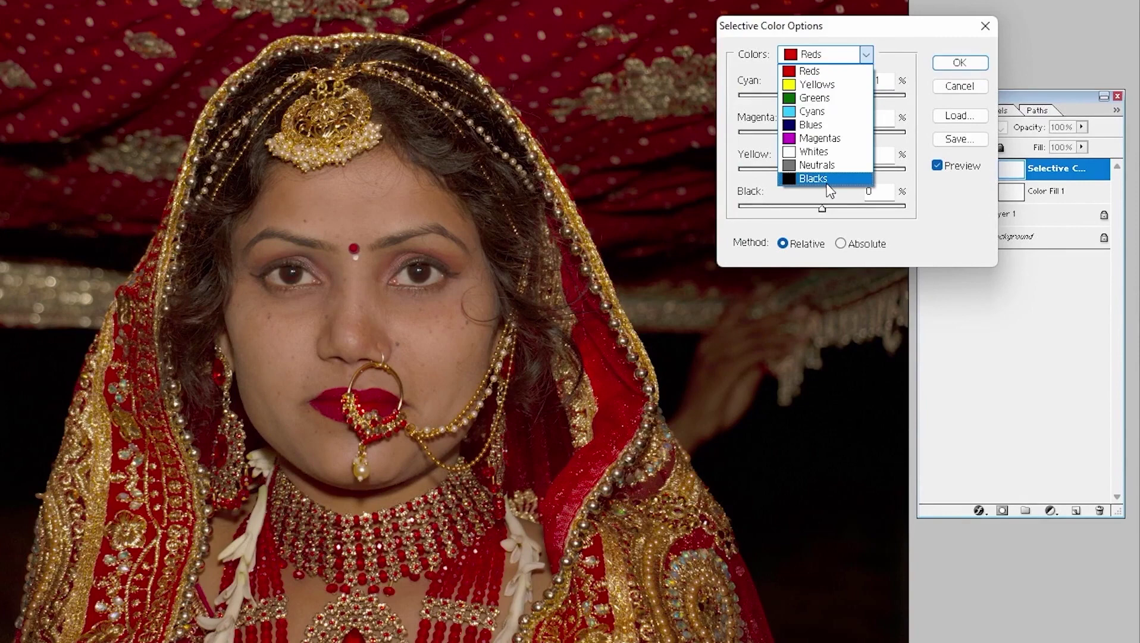
click(824, 181)
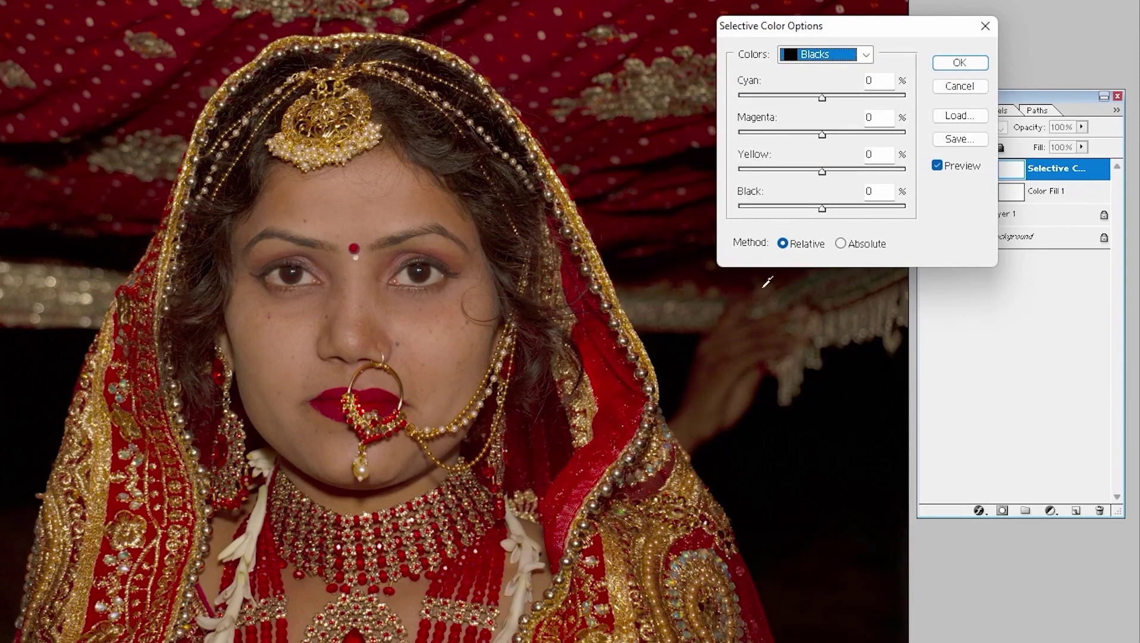
drag(822, 208, 842, 209)
drag(842, 214, 840, 216)
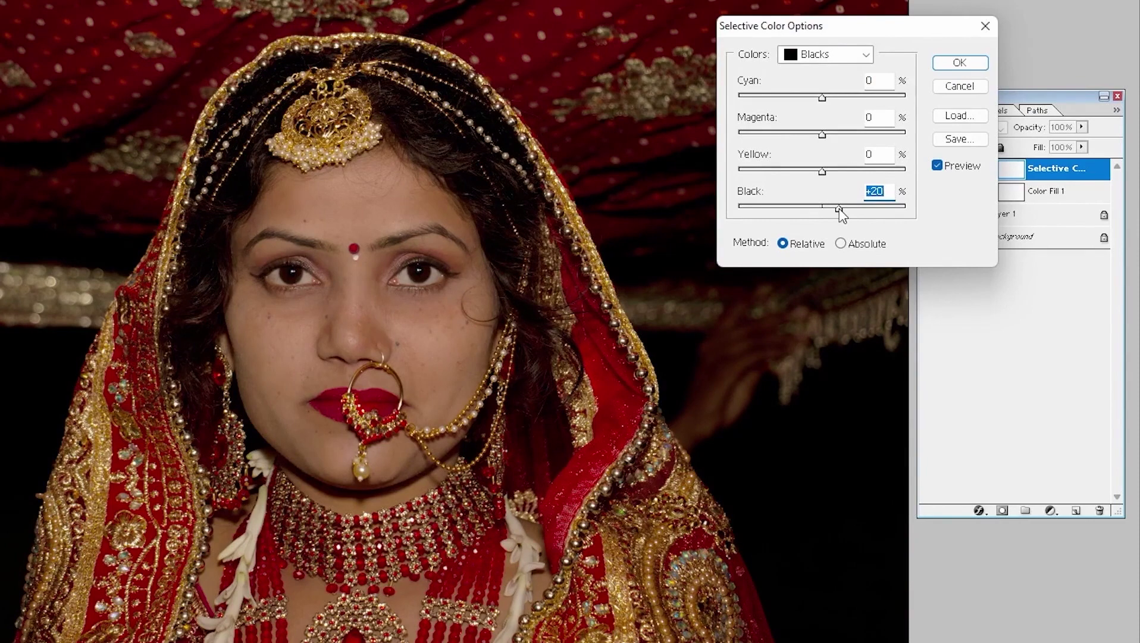
click(952, 63)
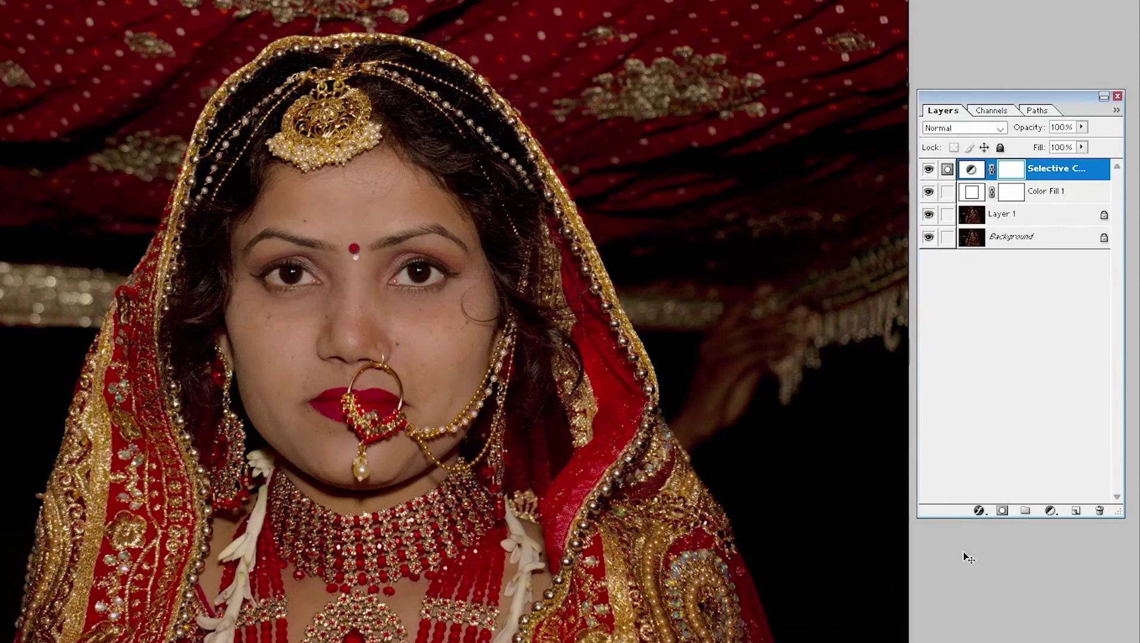
Add a Curves adjustment layer and slightly lift the RGB midtones.
click(1051, 511)
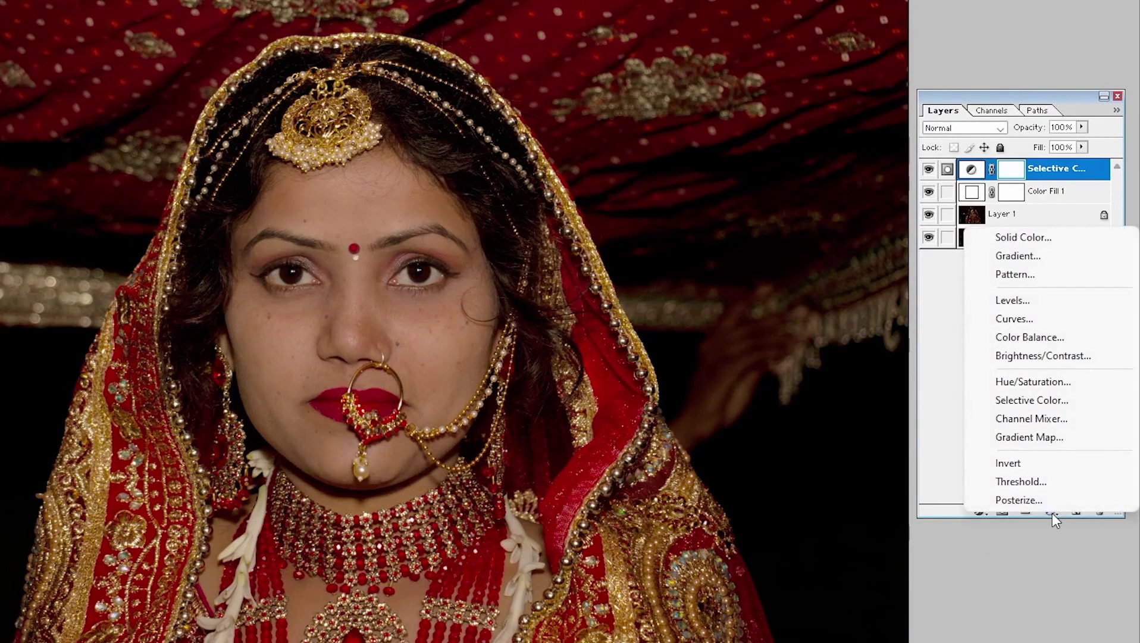
click(1007, 319)
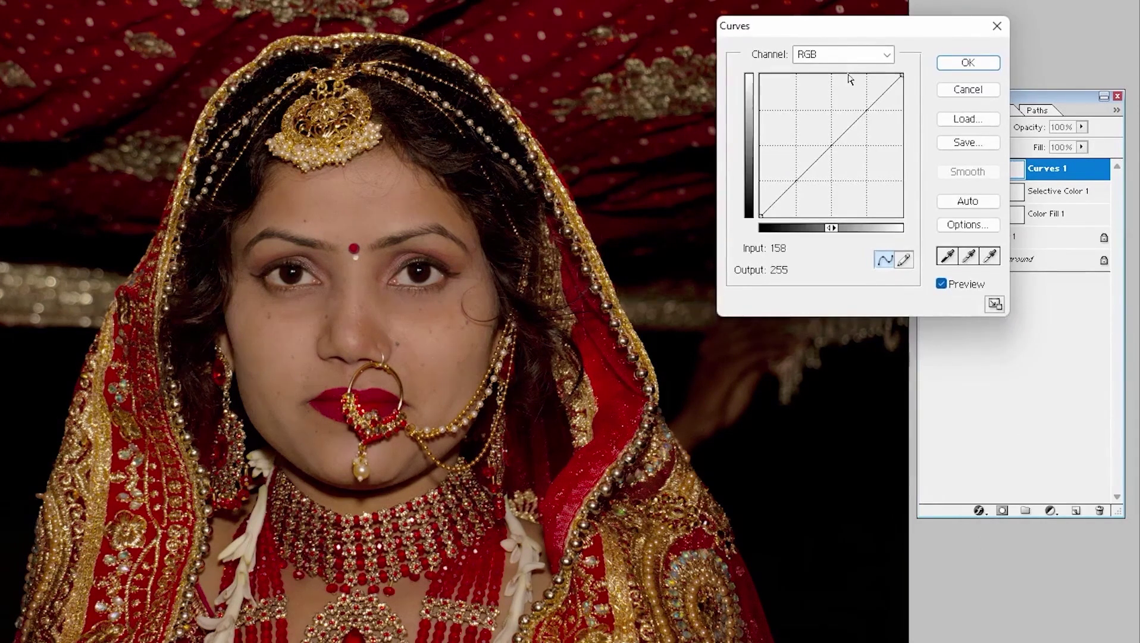
click(809, 54)
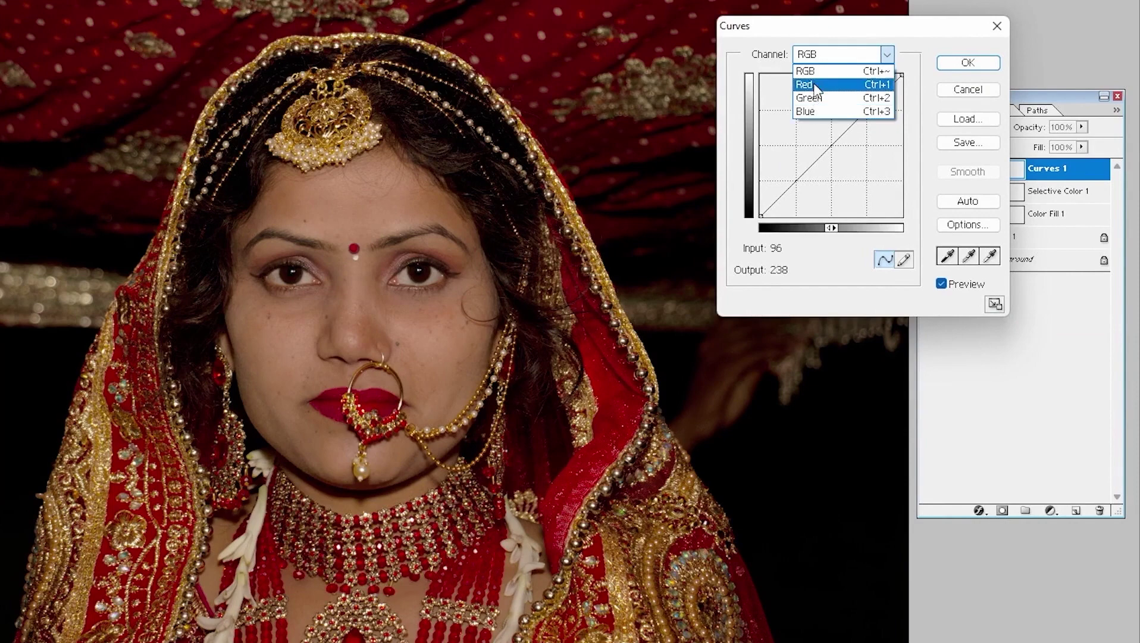
click(809, 71)
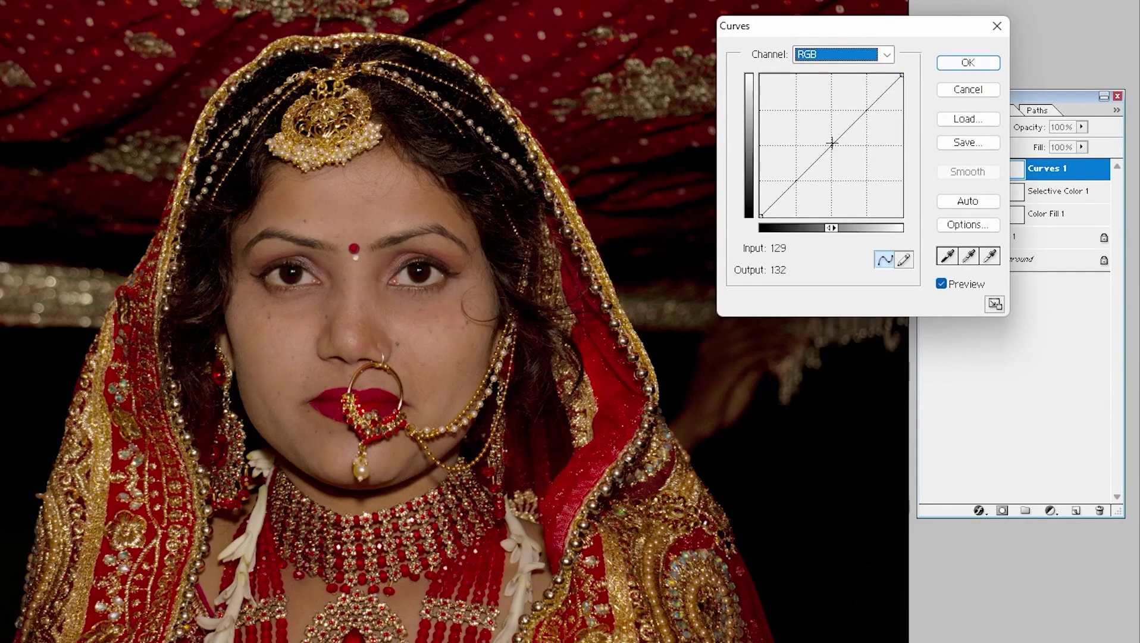
drag(830, 145, 826, 139)
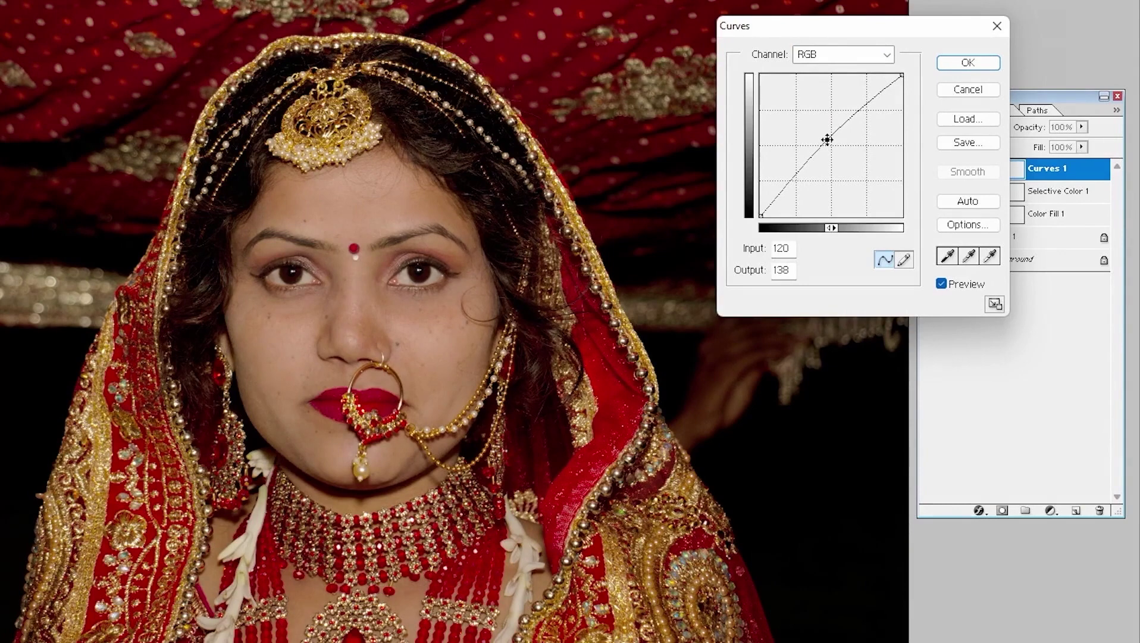
Raise the Blue channel curve from input 113 to output 140 and apply it.
click(839, 54)
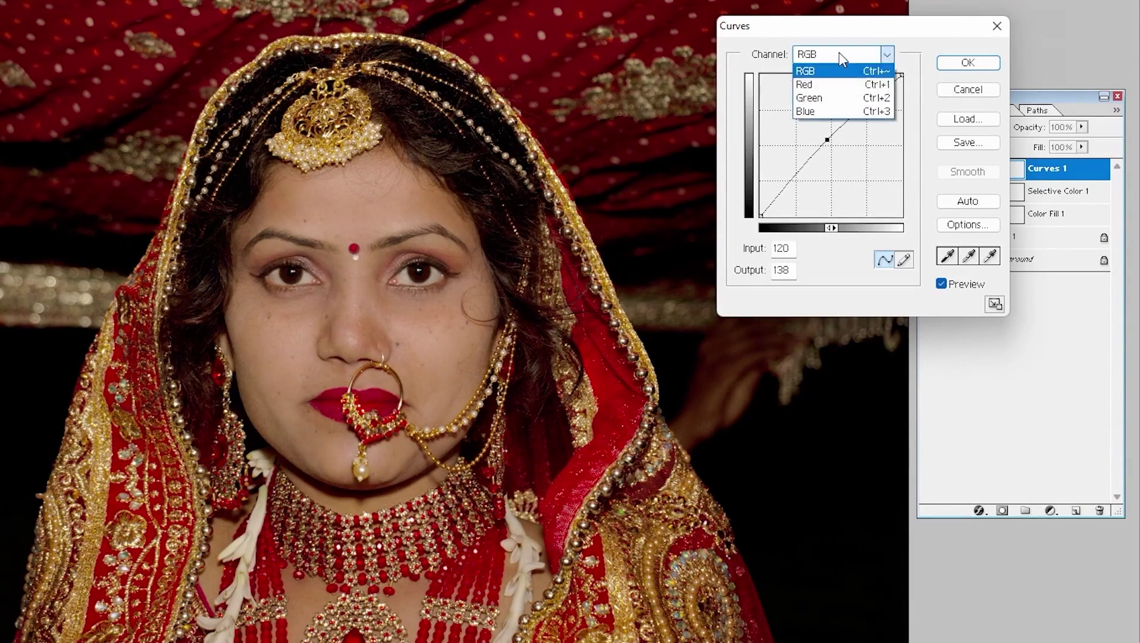
click(828, 109)
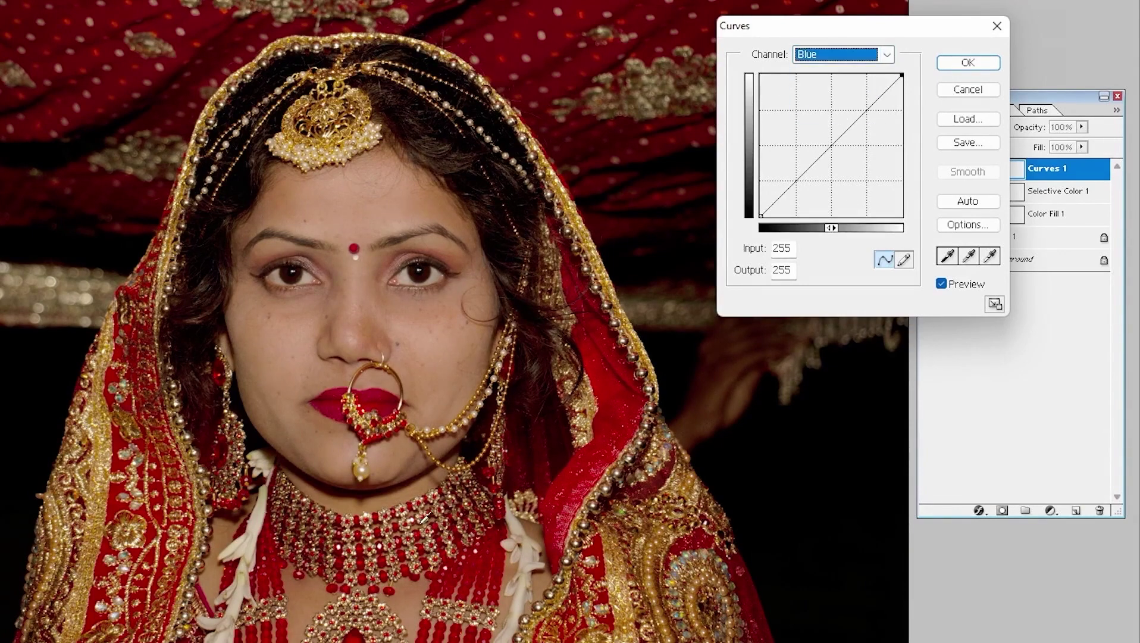
click(816, 55)
click(814, 111)
mouse_move(832, 144)
mouse_down()
mouse_move(845, 150)
mouse_move(823, 138)
mouse_up()
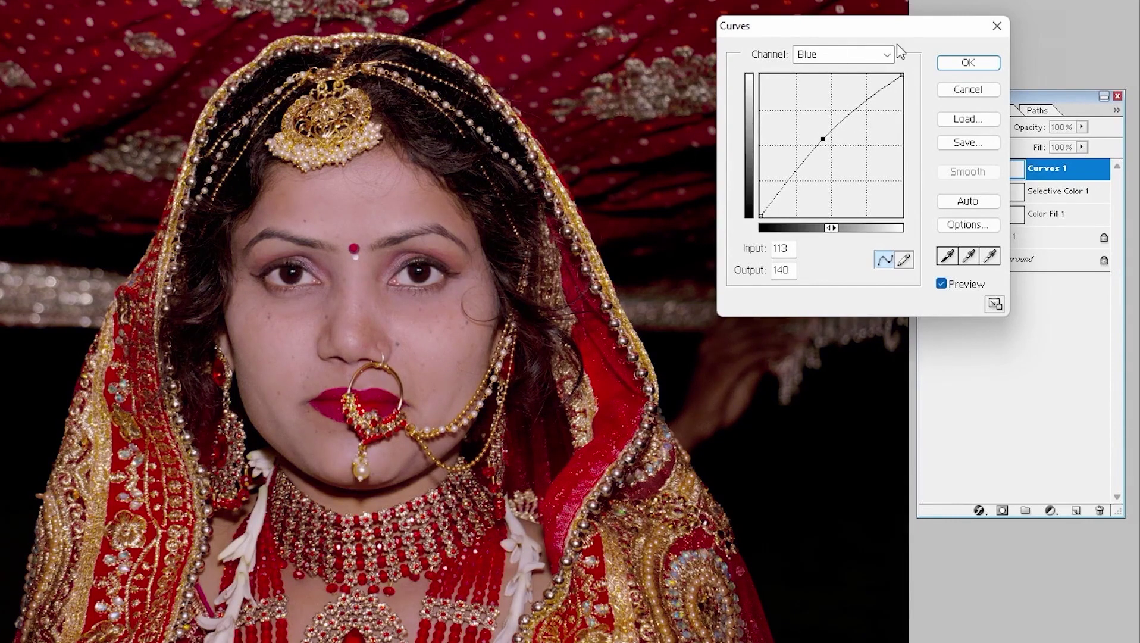
click(948, 65)
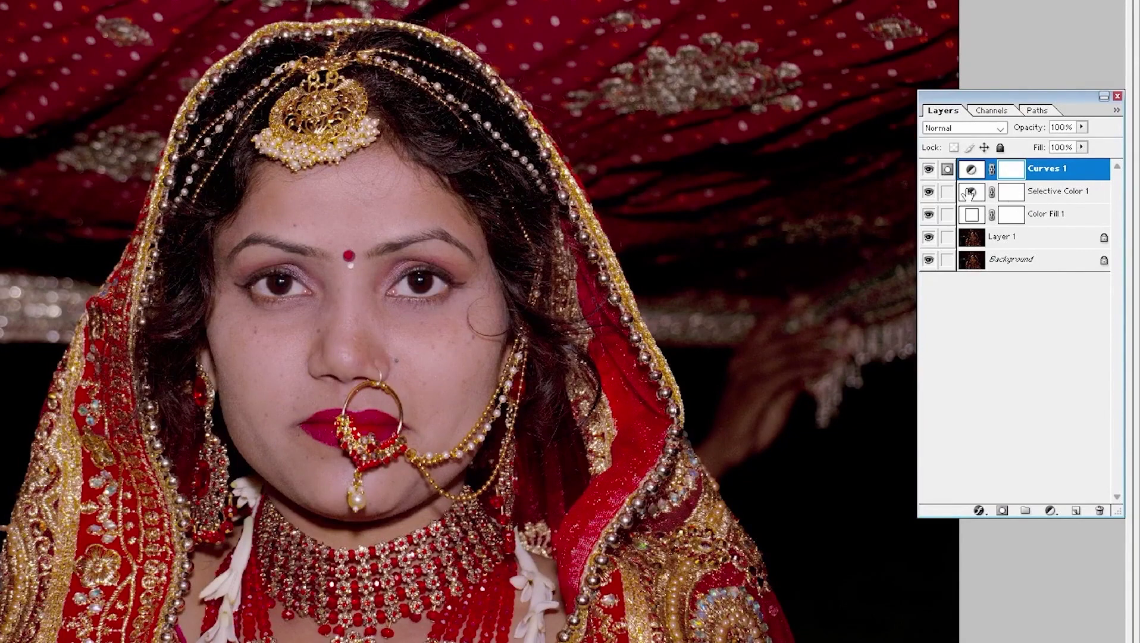
Hide the Curves and Selective Color layers to compare, then pan to the bride's face.
mouse_move(929, 169)
mouse_down()
mouse_move(929, 250)
mouse_move(925, 192)
mouse_up()
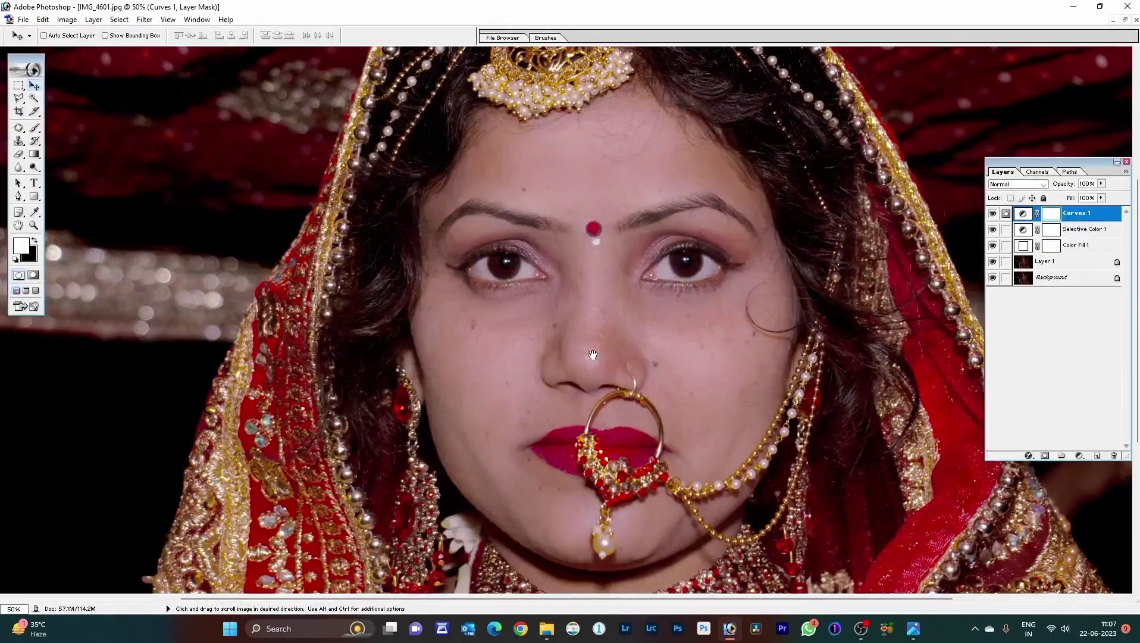
drag(595, 355, 521, 321)
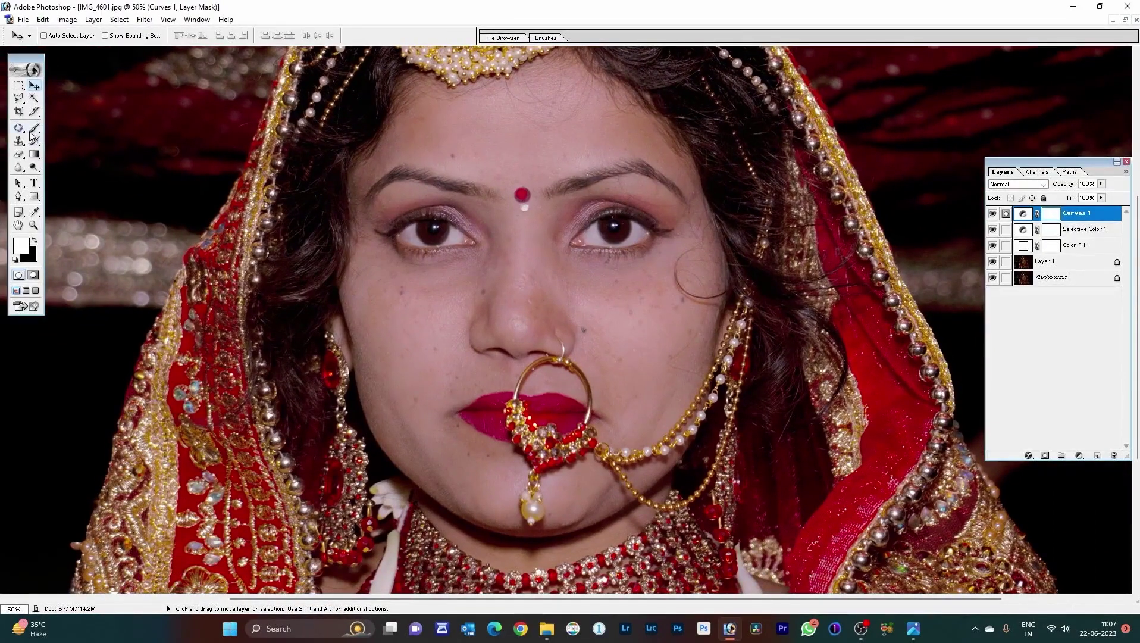
drag(20, 128, 82, 132)
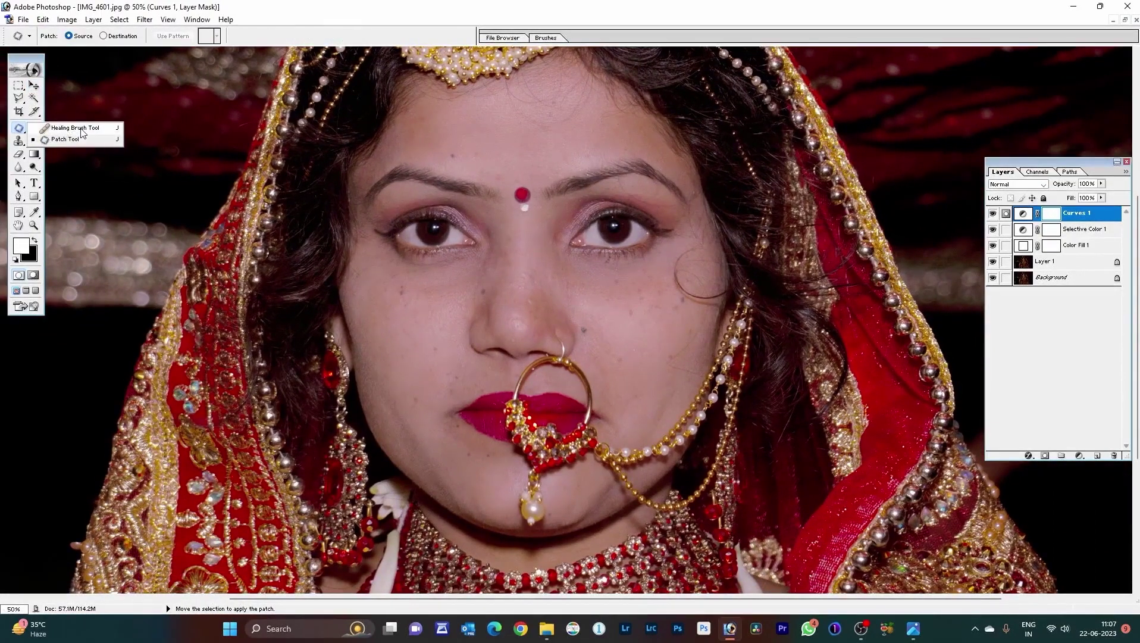
Choose the Healing Brush with a 40 px diameter and 100% hardness.
click(62, 131)
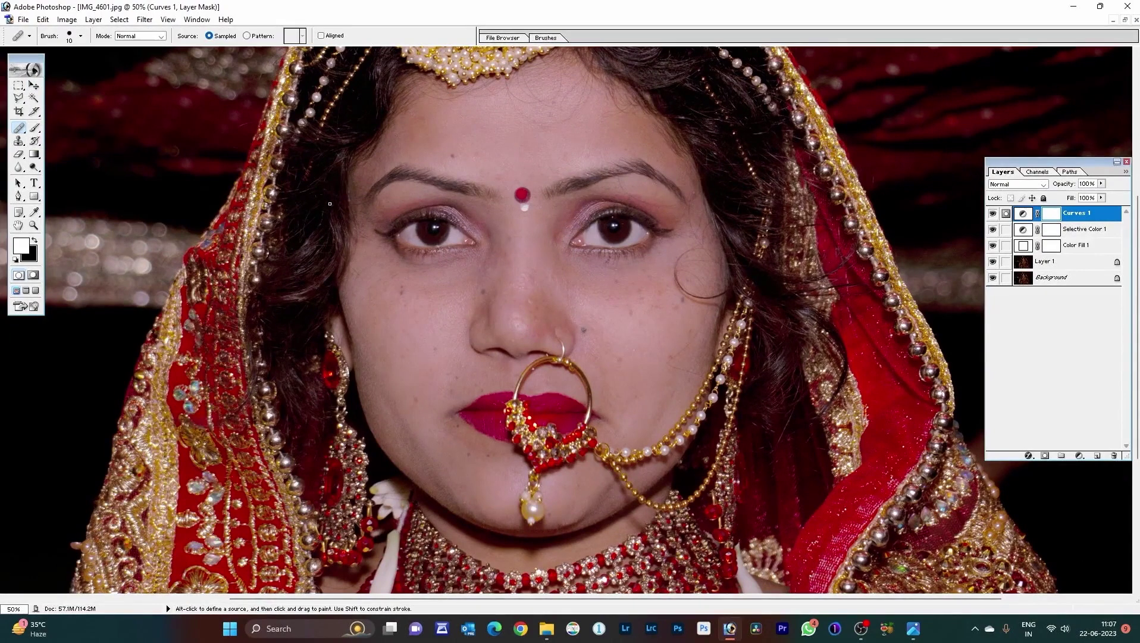
right_click(420, 312)
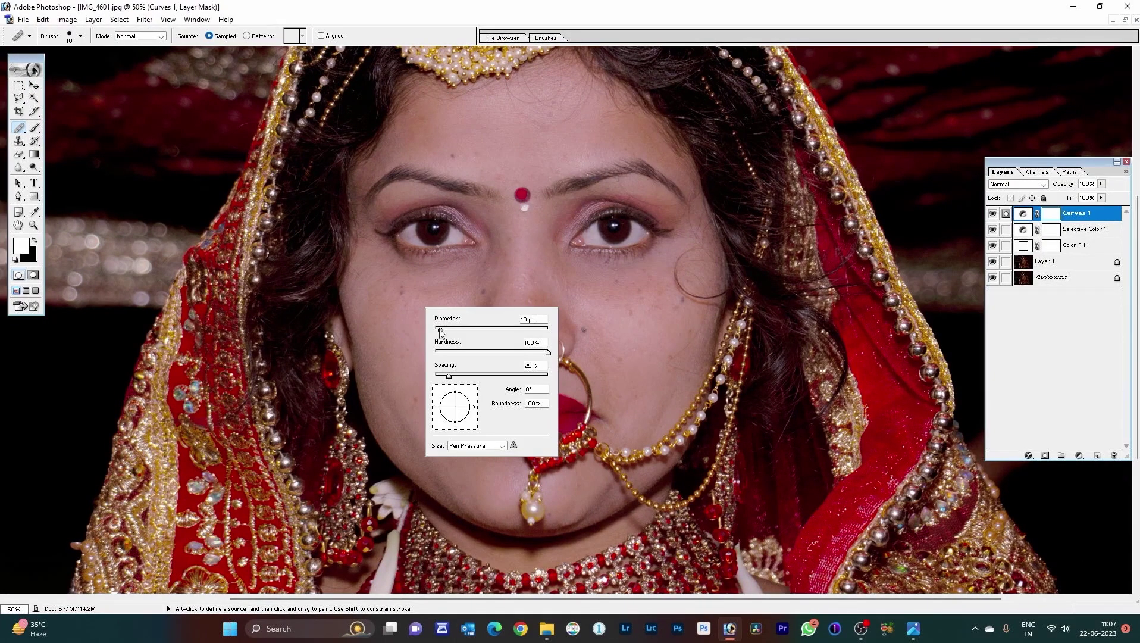
drag(442, 329, 448, 329)
click(548, 352)
drag(449, 329, 457, 328)
click(410, 296)
click(562, 238)
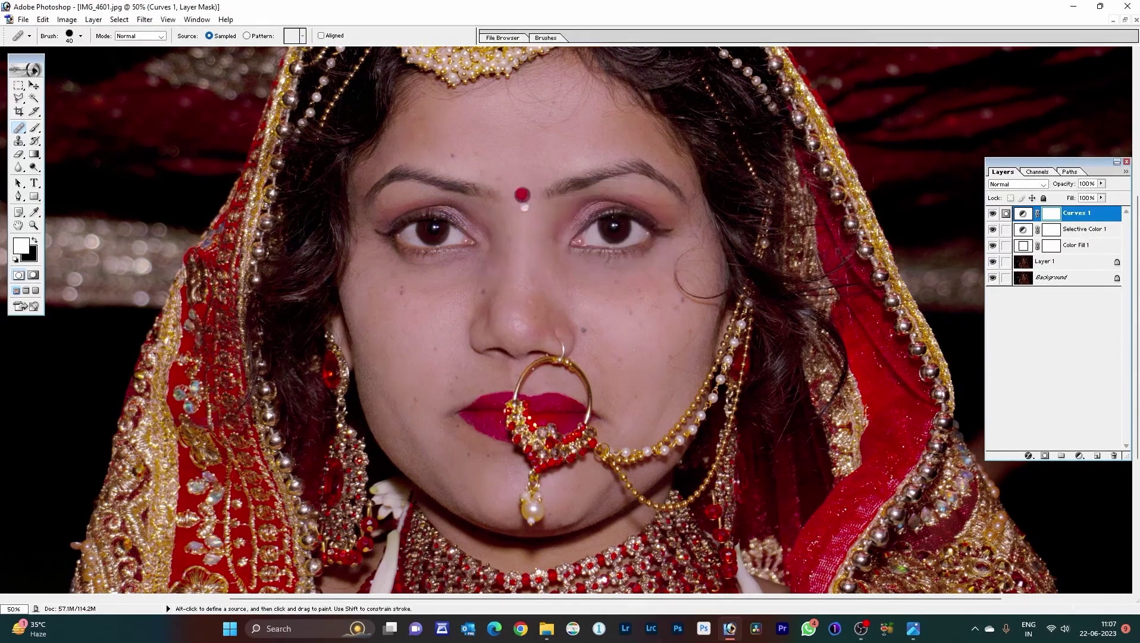
Heal dark spots on the bride's cheeks on Layer 1, sampling clean skin as source.
alt+click(423, 305)
click(402, 295)
click(1054, 263)
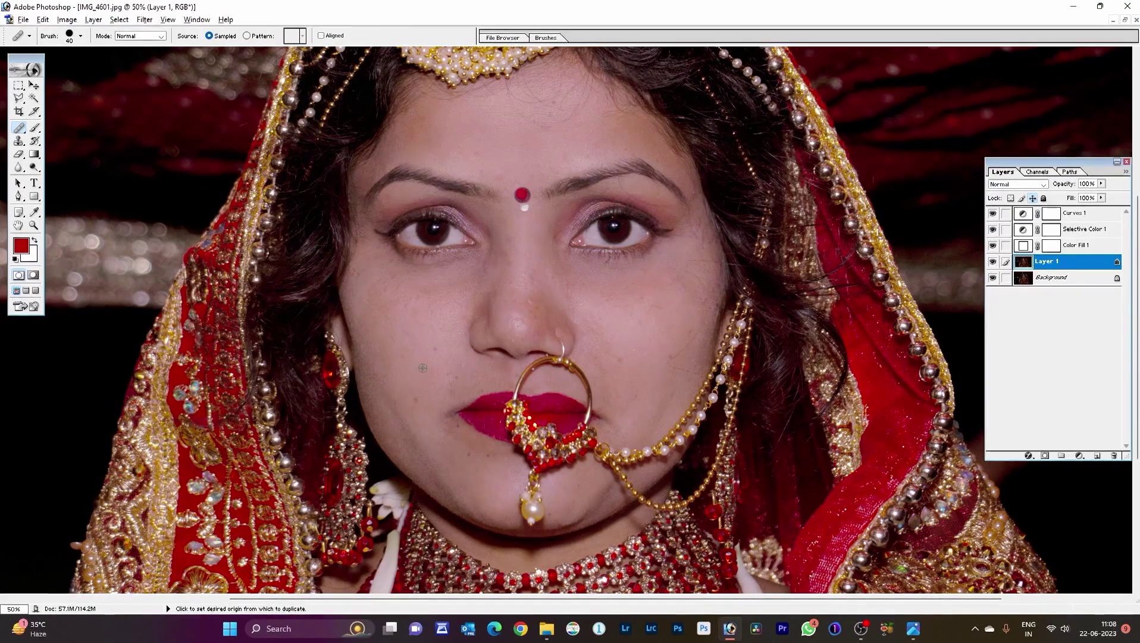
scroll(504, 419, down, 1)
key(ctrl+minus)
key(ctrl+minus)
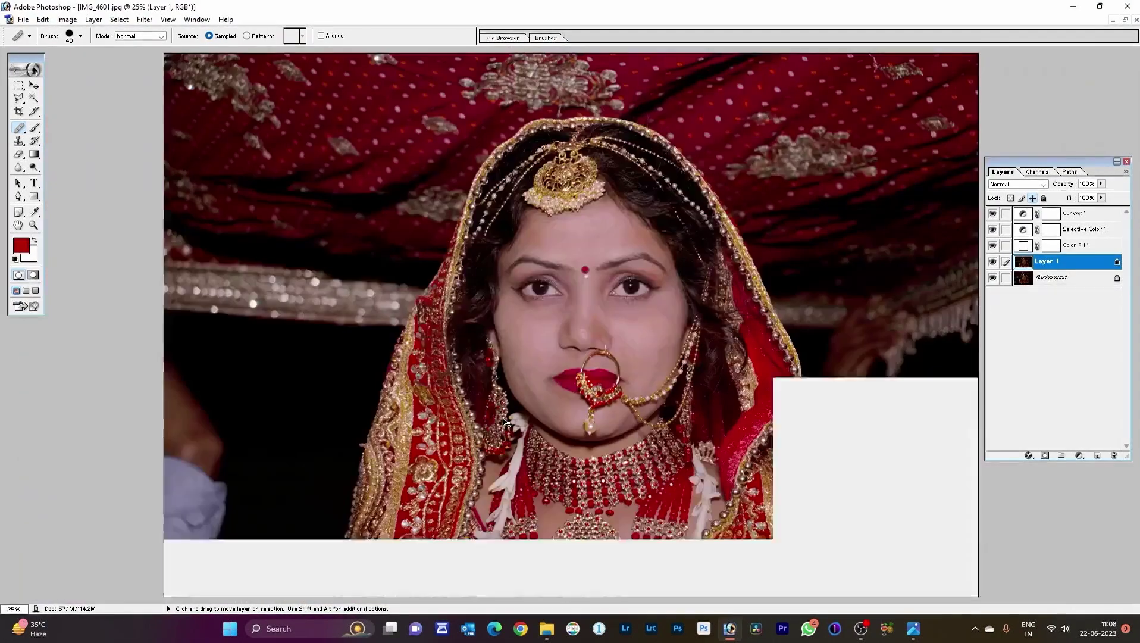
key(ctrl+minus)
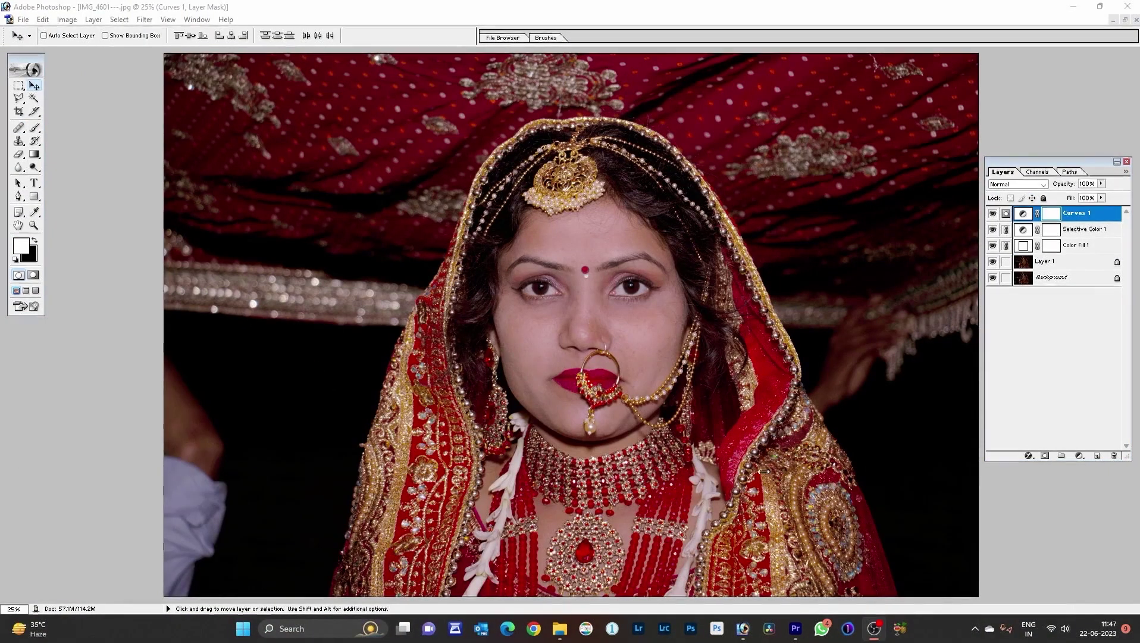
click(992, 213)
click(992, 229)
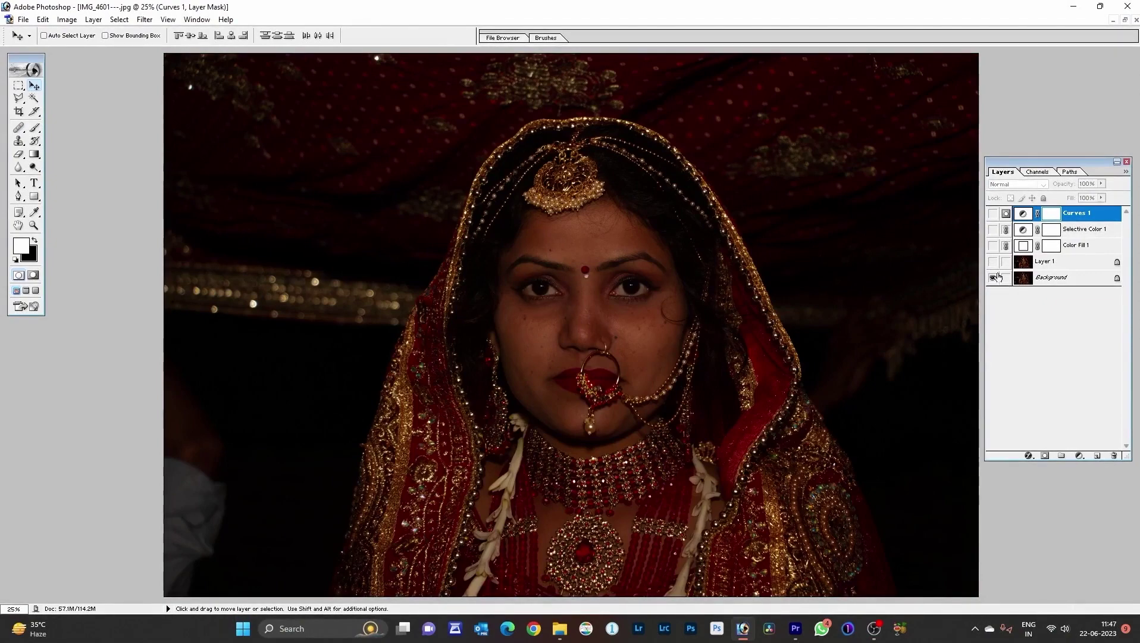
click(992, 262)
click(993, 245)
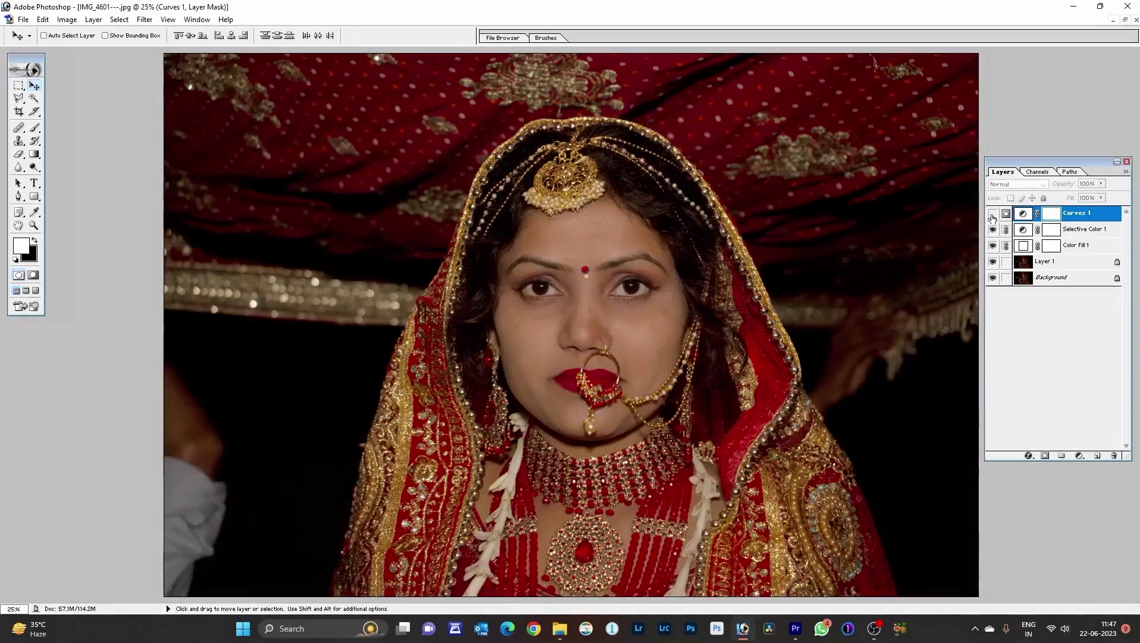
click(993, 213)
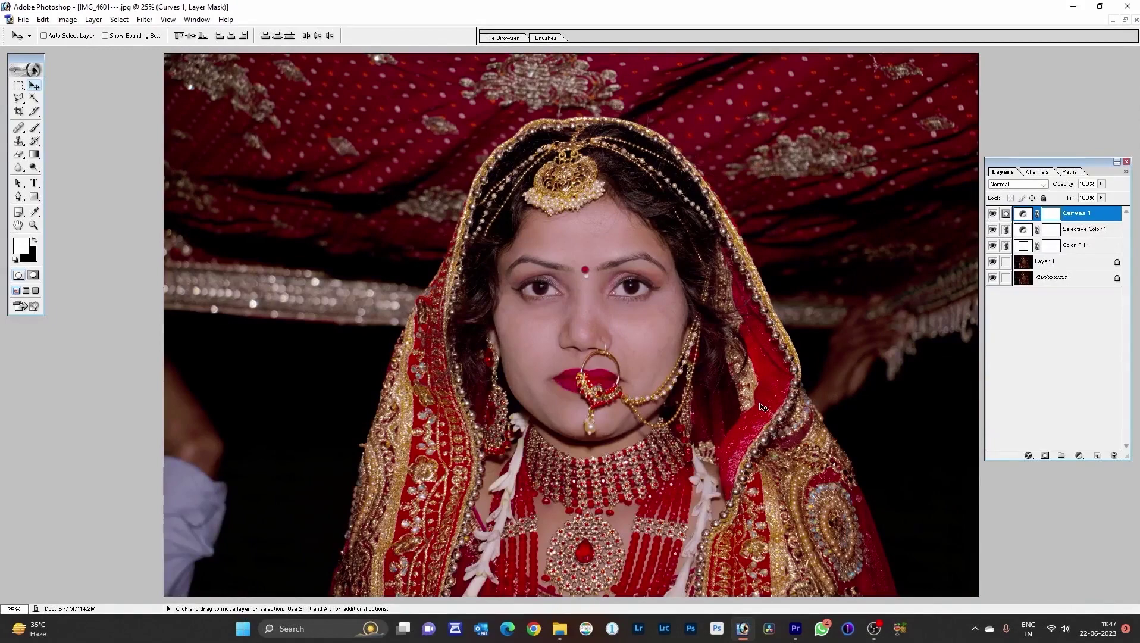
scroll(761, 407, up, 1)
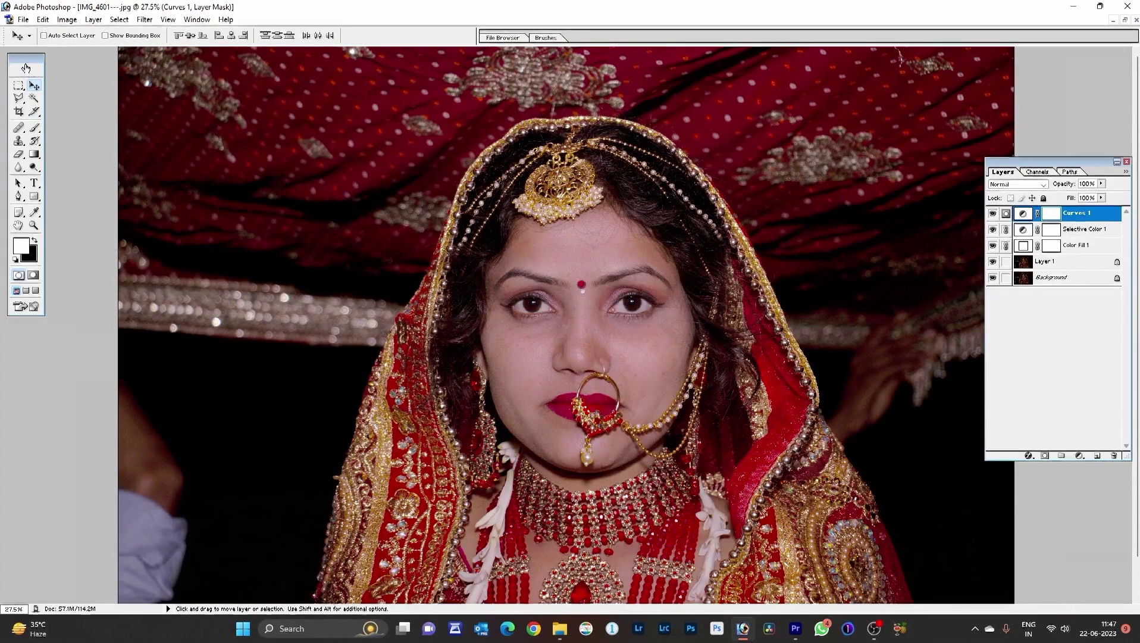
Flatten the image and save it as a Maximum-quality JPEG IMG_4601--- in Downloads.
click(93, 19)
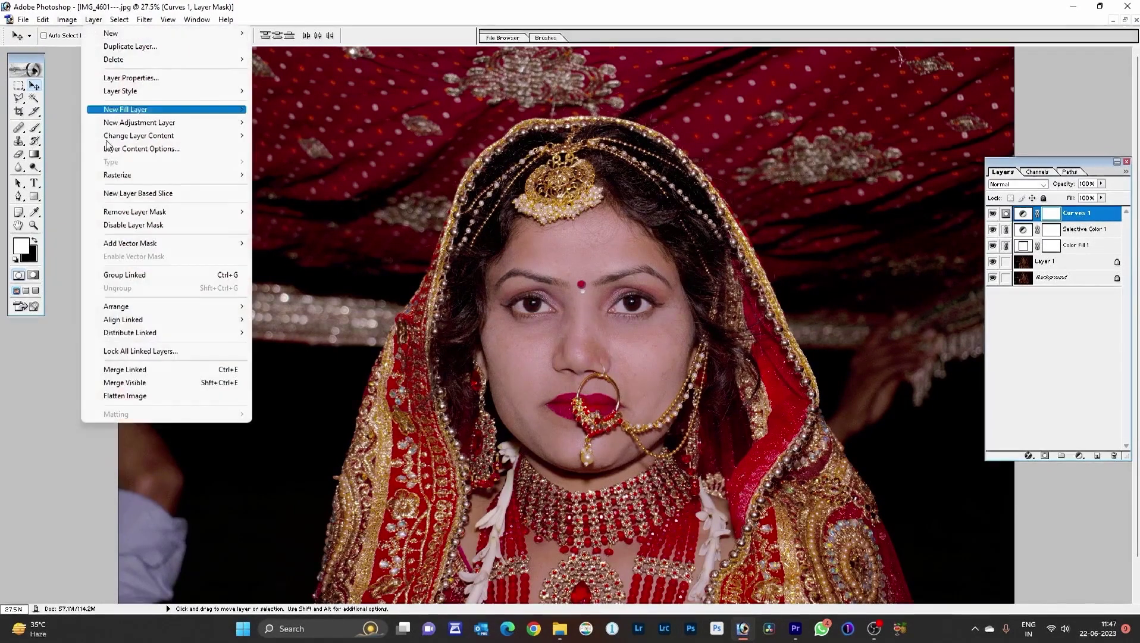
click(125, 397)
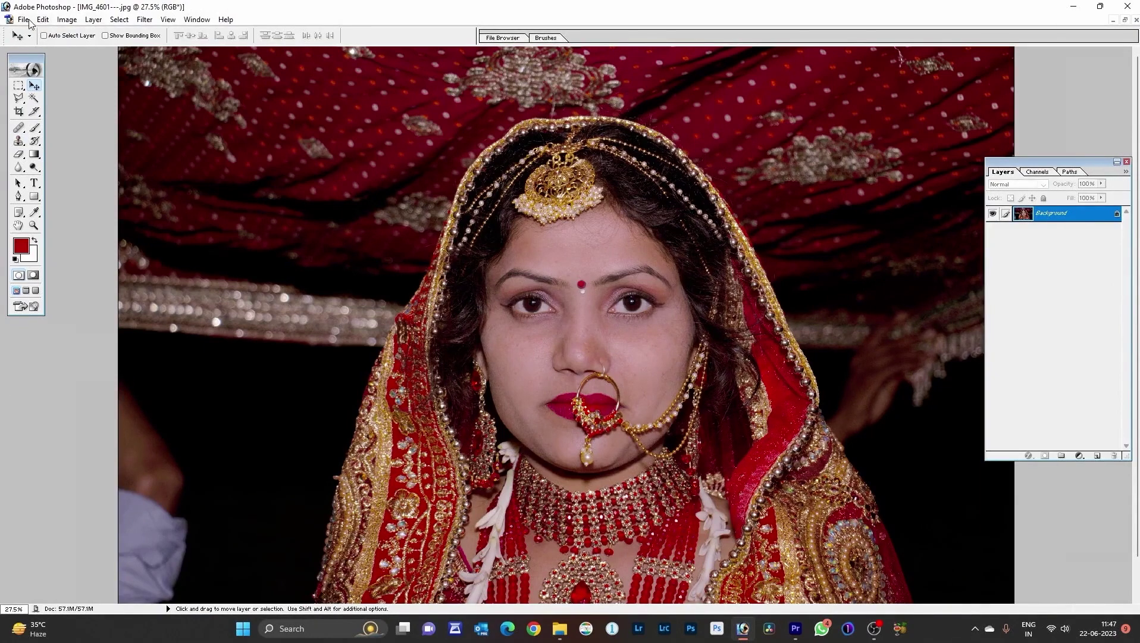
click(23, 20)
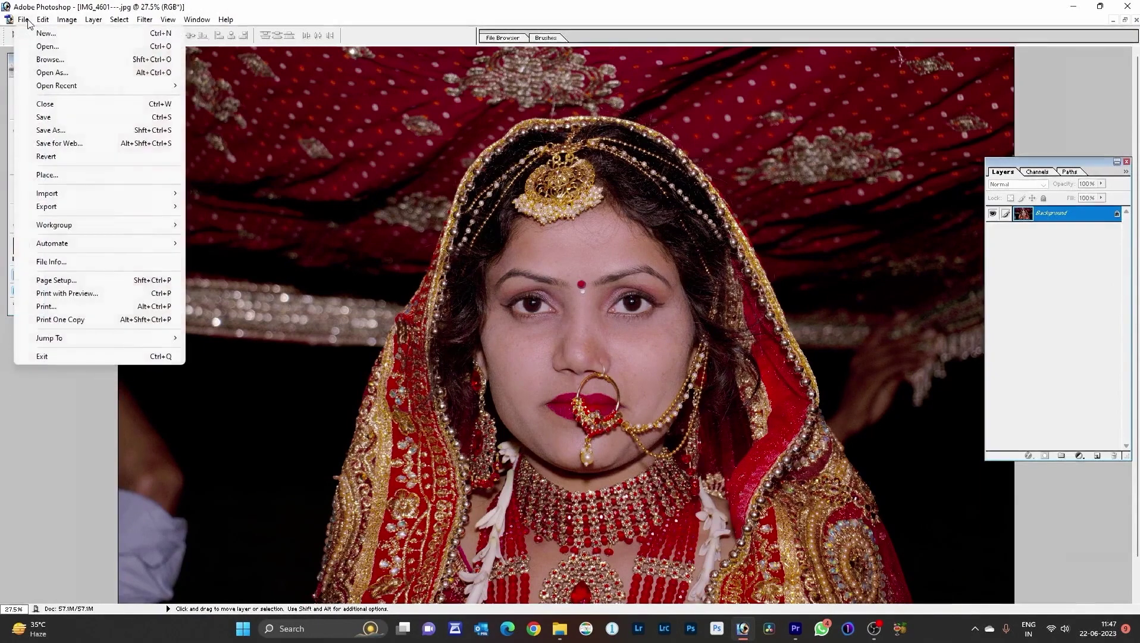
click(46, 131)
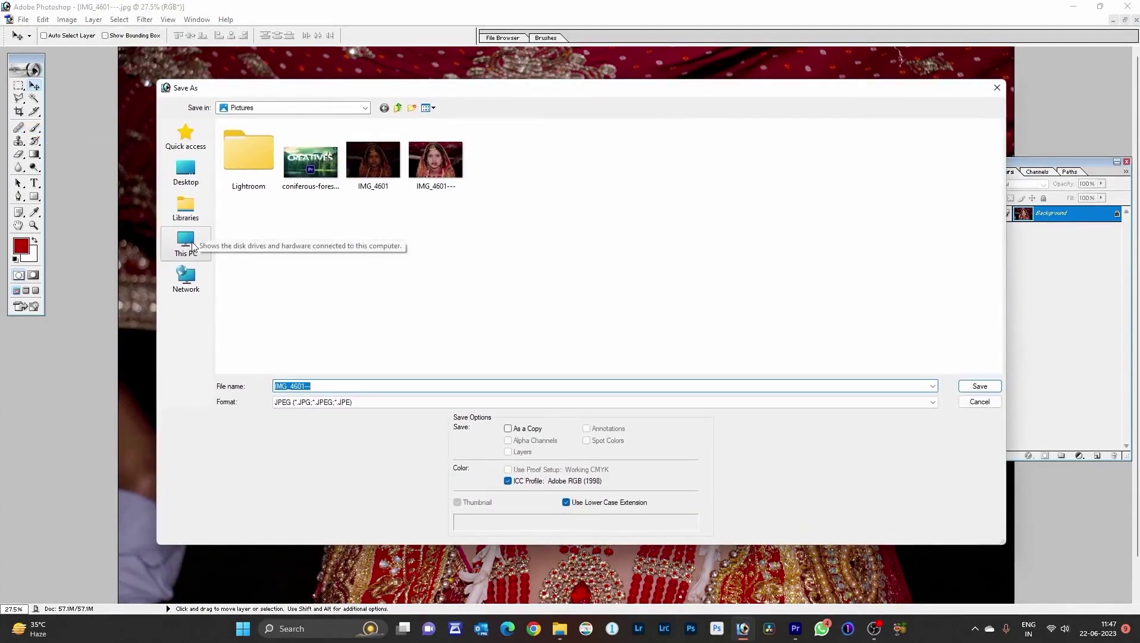
click(186, 247)
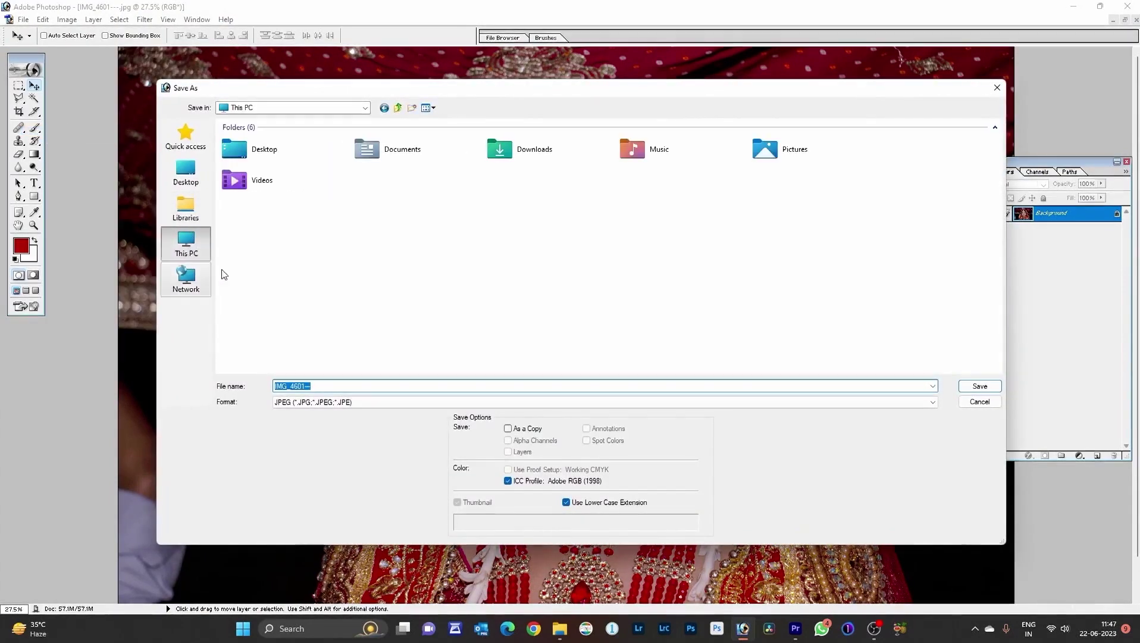
double_click(509, 164)
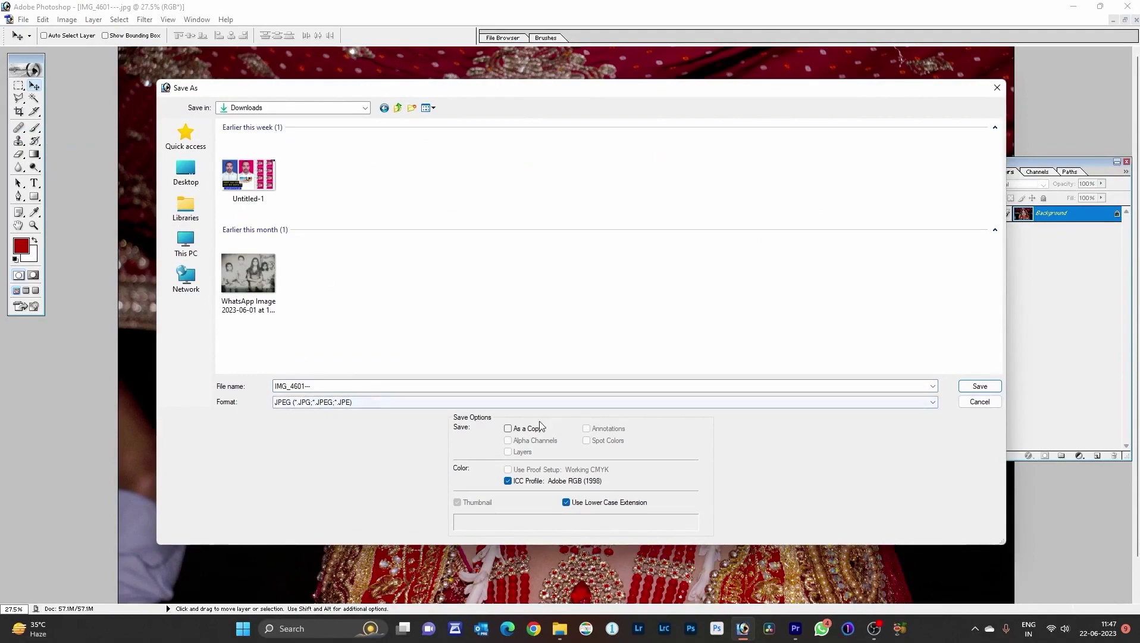
click(977, 386)
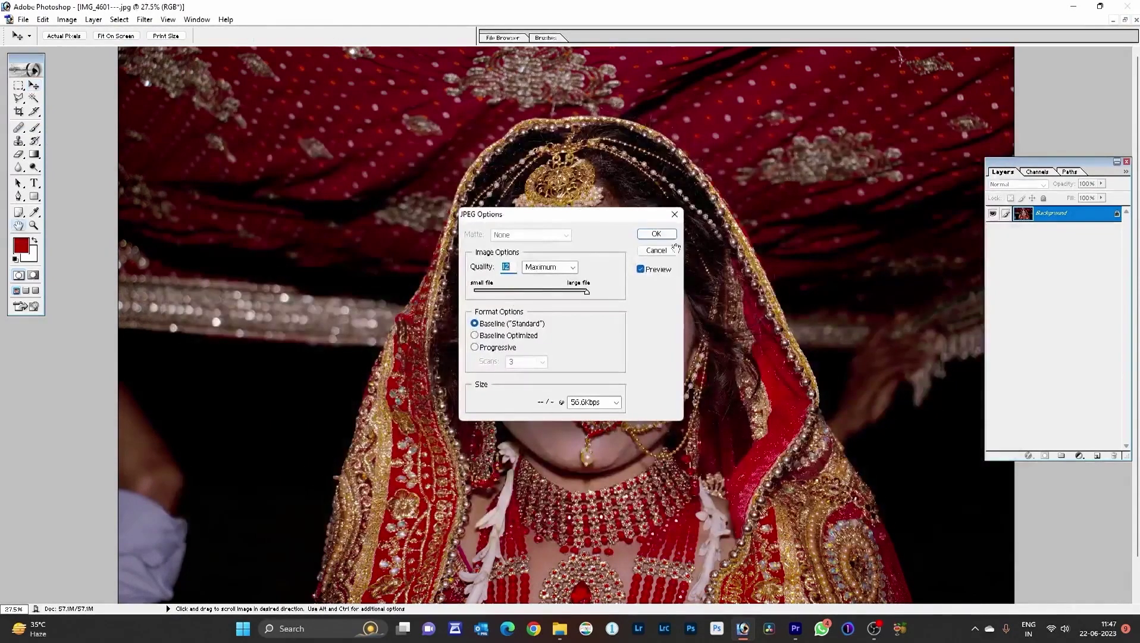
click(657, 234)
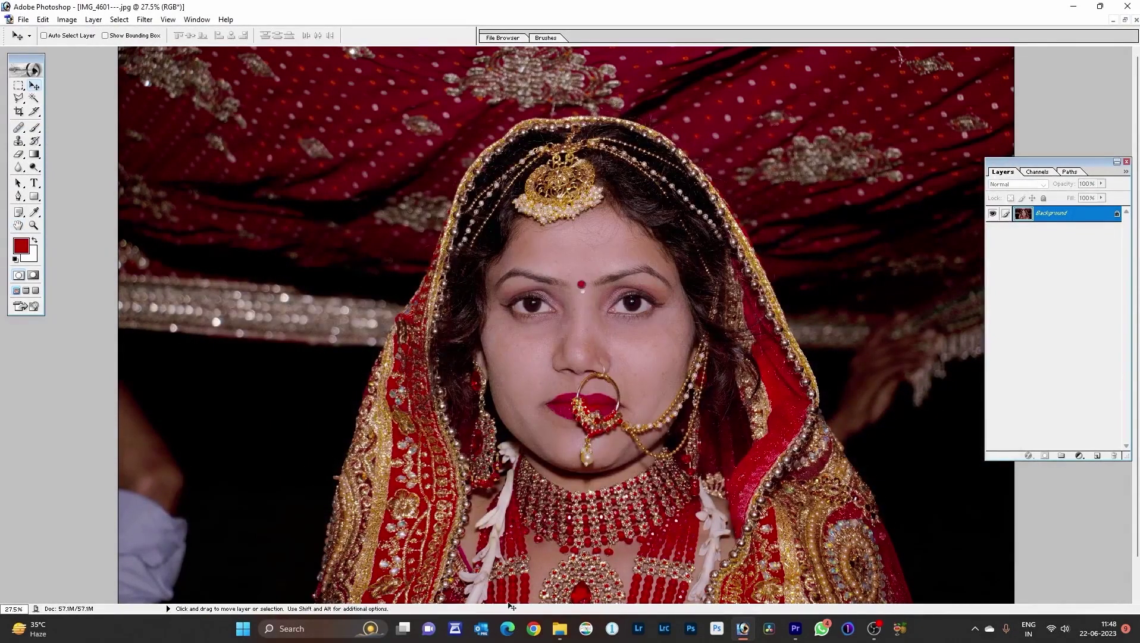
click(560, 628)
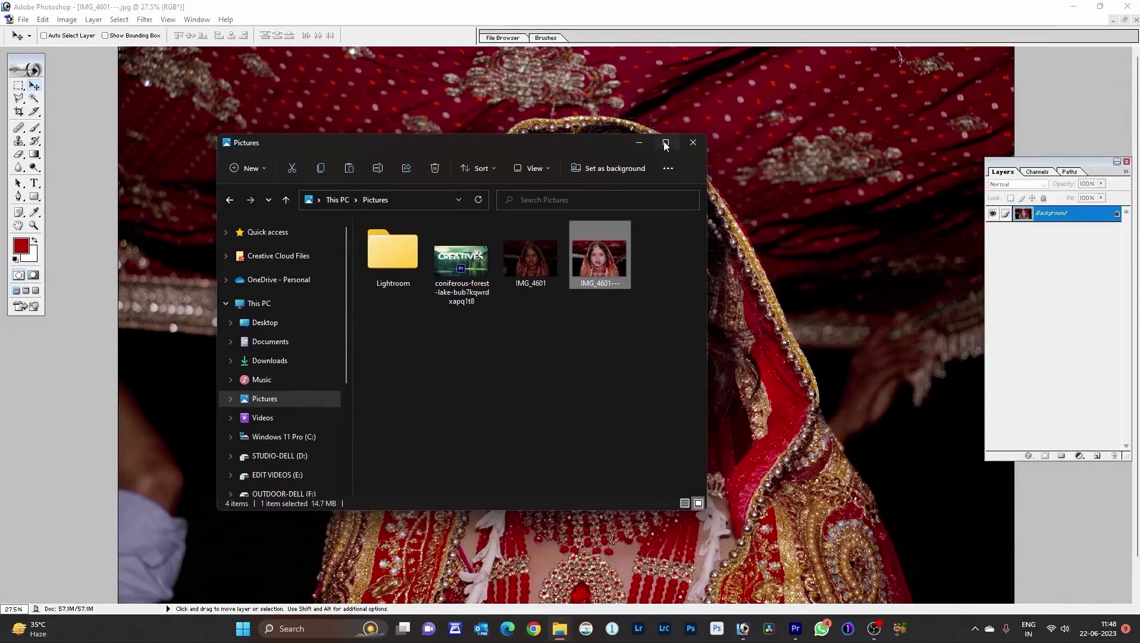
Open IMG_4601--- from the Downloads folder and view it full screen.
click(665, 144)
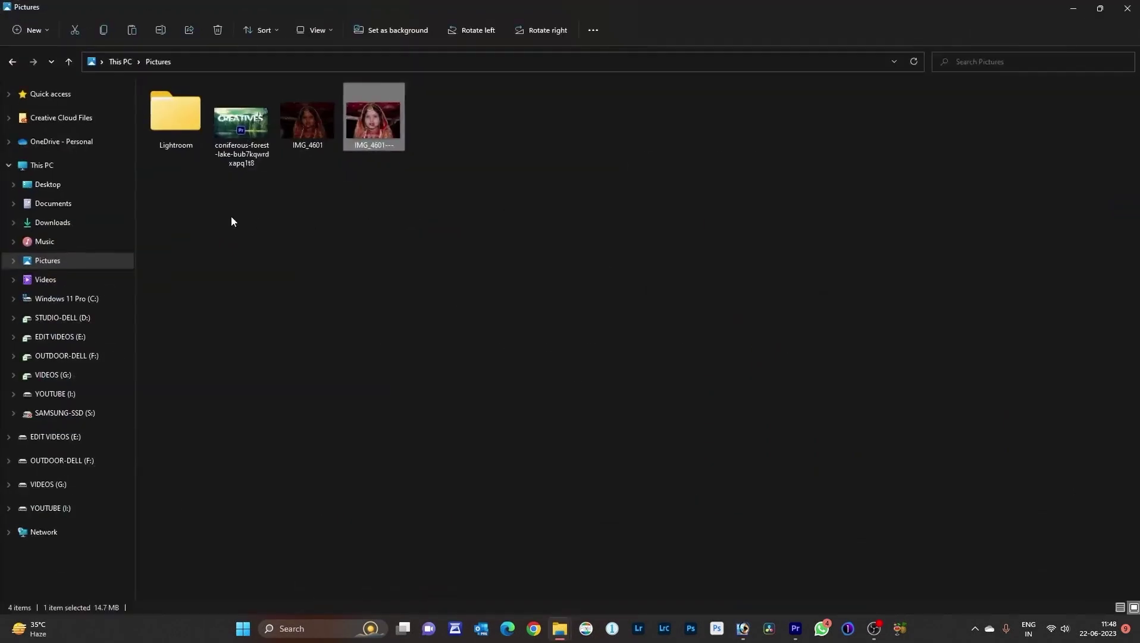
click(55, 221)
click(173, 144)
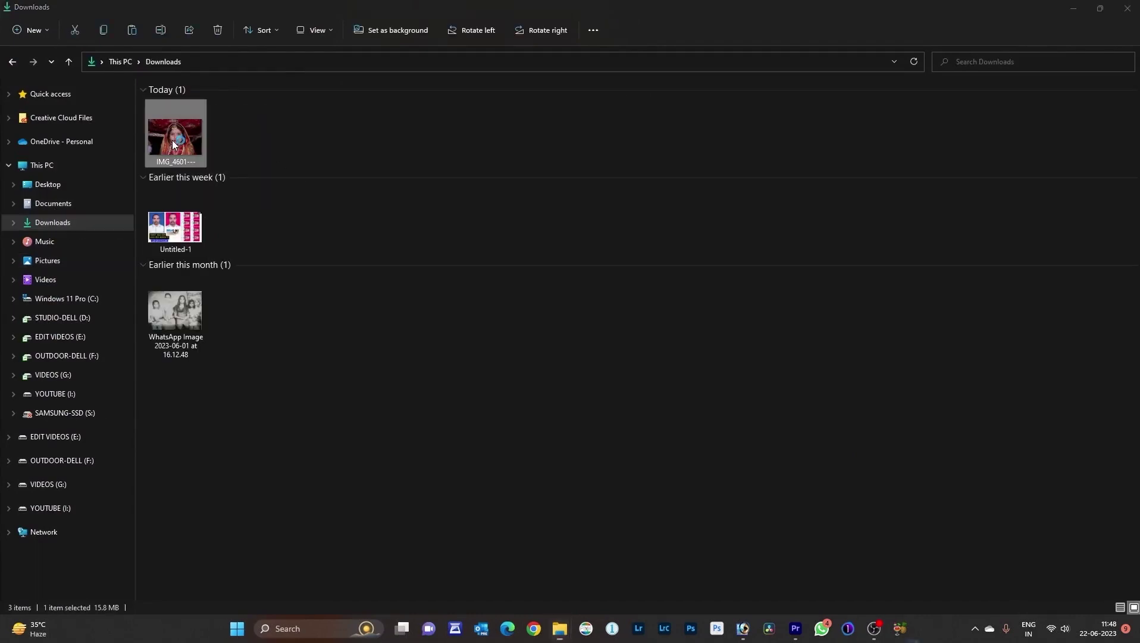
double_click(173, 145)
key(F11)
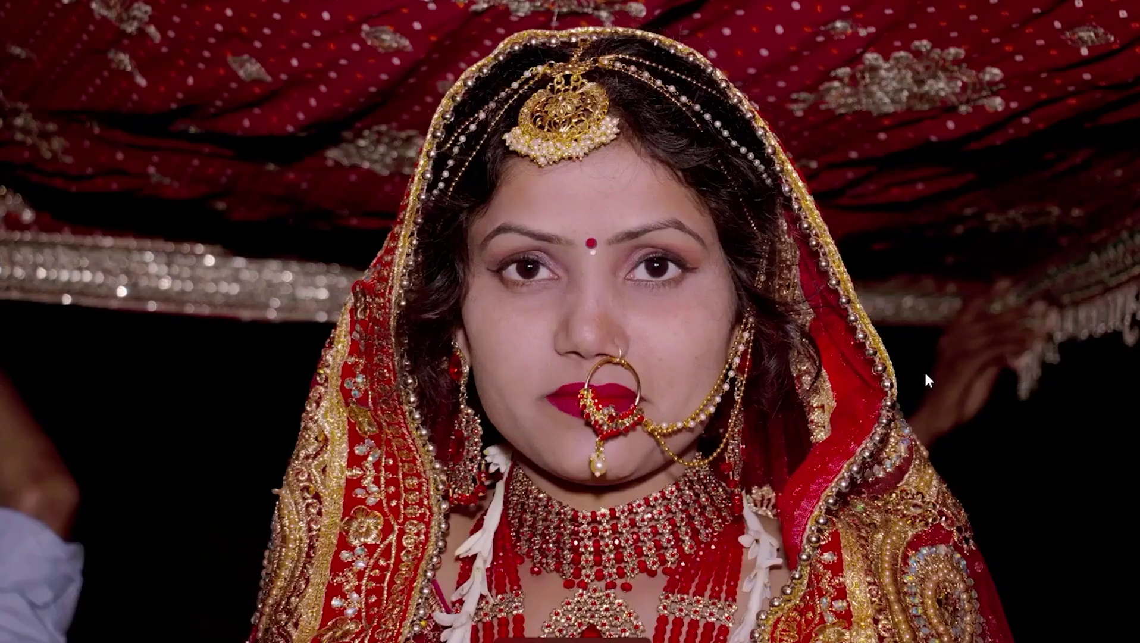